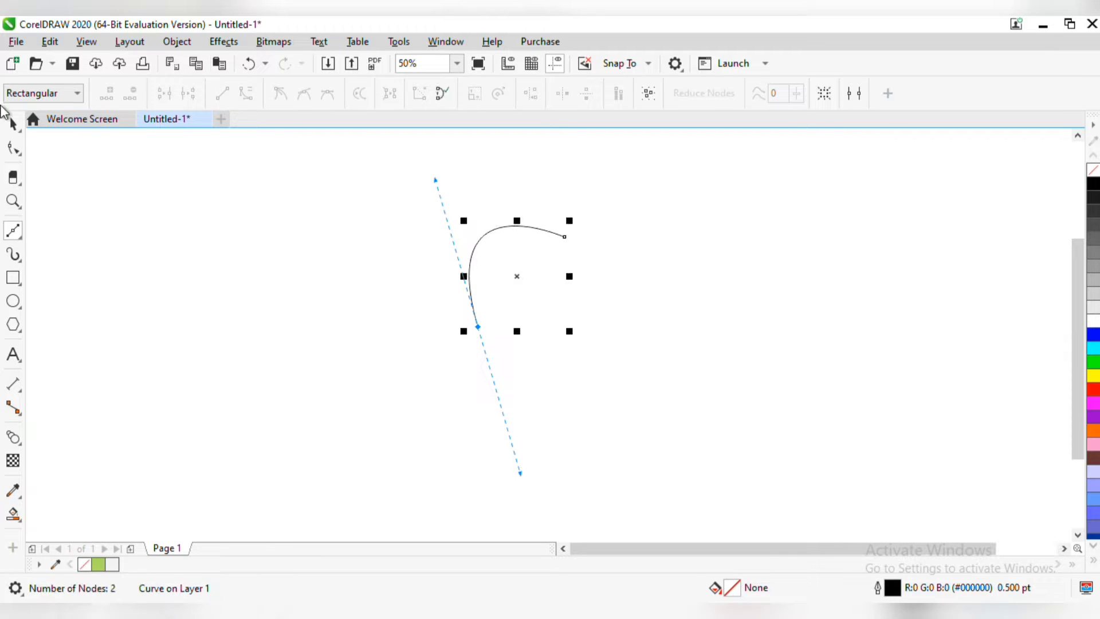
# Reshape the two-node curve into a smooth C-shaped arc by moving its lower node down and right and adjusting both end handles
pyautogui.click(15, 126)
pyautogui.doubleClick(476, 319)
pyautogui.moveTo(476, 320); pyautogui.dragTo(547, 359)
pyautogui.moveTo(503, 207)
pyautogui.mouseDown()
pyautogui.moveTo(380, 237)
pyautogui.moveTo(422, 307)
pyautogui.moveTo(517, 198)
pyautogui.mouseUp()
pyautogui.click(563, 239)
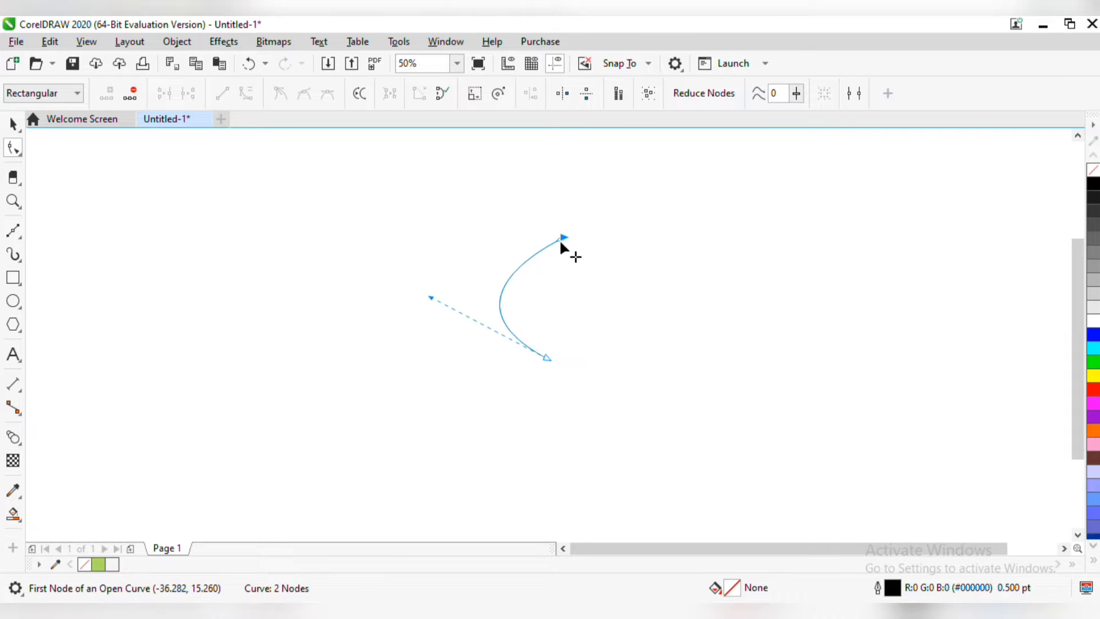
pyautogui.moveTo(559, 239); pyautogui.dragTo(521, 218)
pyautogui.moveTo(428, 296); pyautogui.dragTo(463, 296)
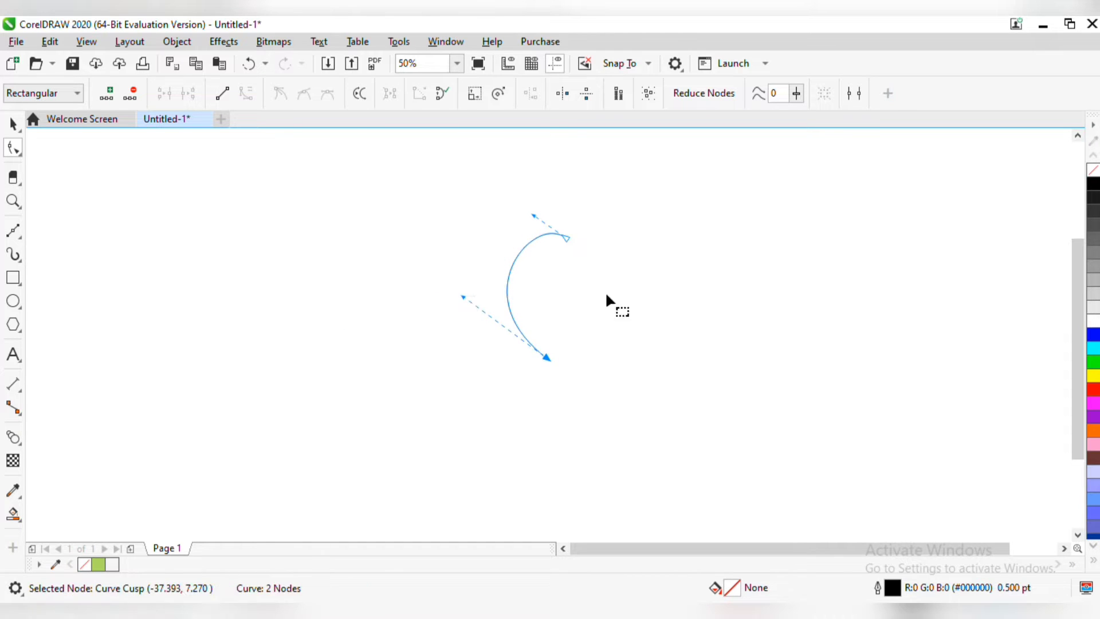
pyautogui.click(471, 284)
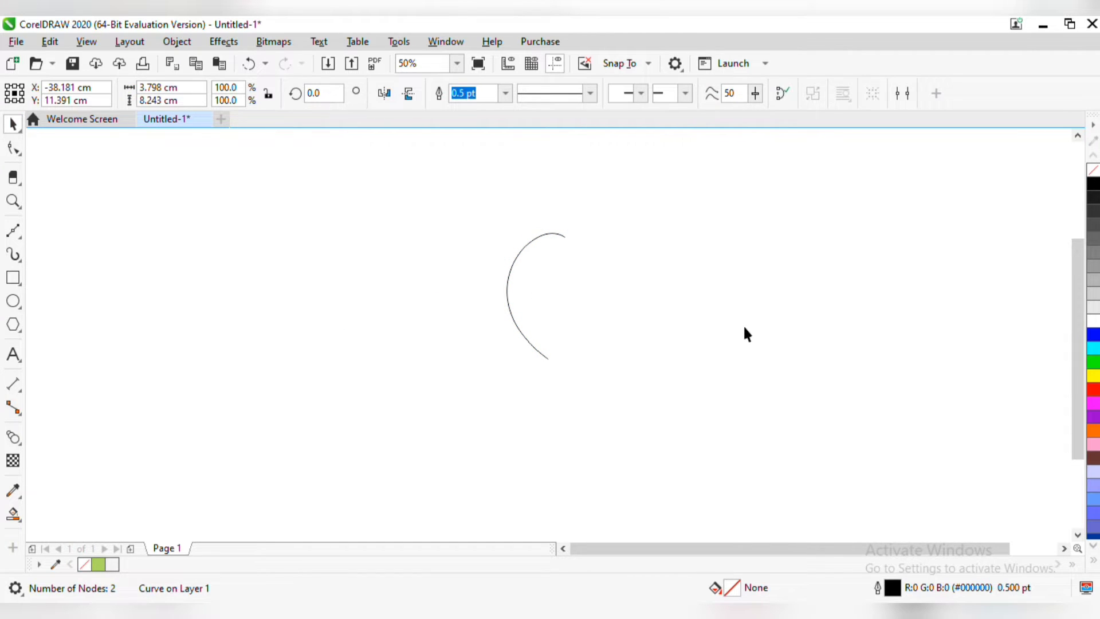
# Draw a circle about 1.6 cm in diameter below and left of the arc, and place a level copy on the other side
pyautogui.click(12, 302)
pyautogui.moveTo(269, 387)
pyautogui.mouseDown()
pyautogui.moveTo(307, 405)
pyautogui.moveTo(293, 411)
pyautogui.moveTo(658, 411)
pyautogui.moveTo(658, 384)
pyautogui.mouseUp()
pyautogui.click(12, 124)
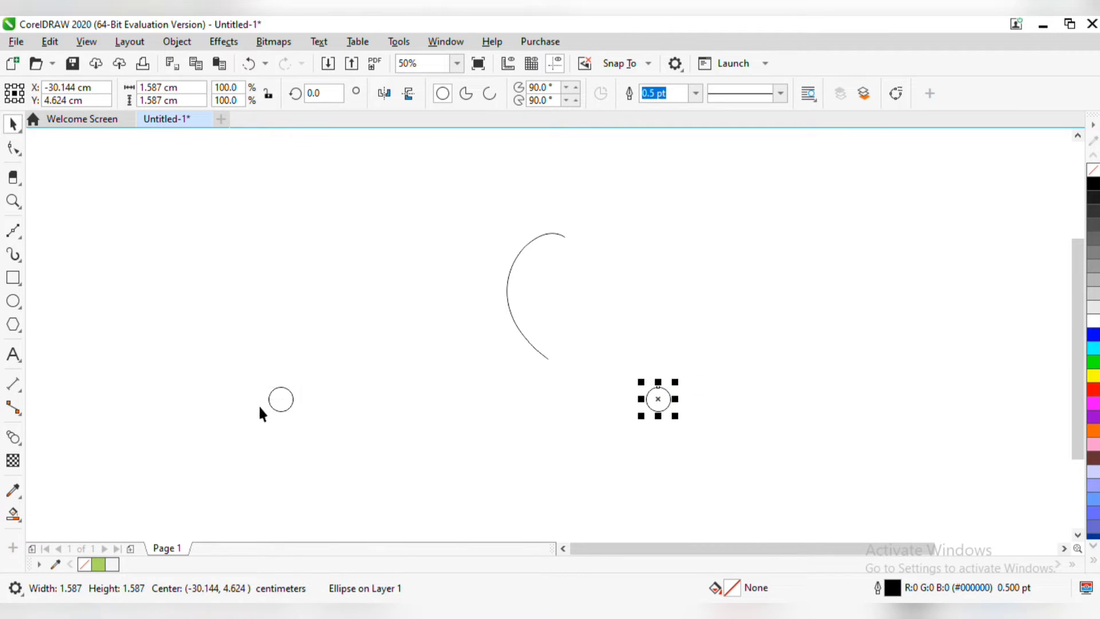
# Blend the two circles with 7 intermediate steps
pyautogui.click(225, 42)
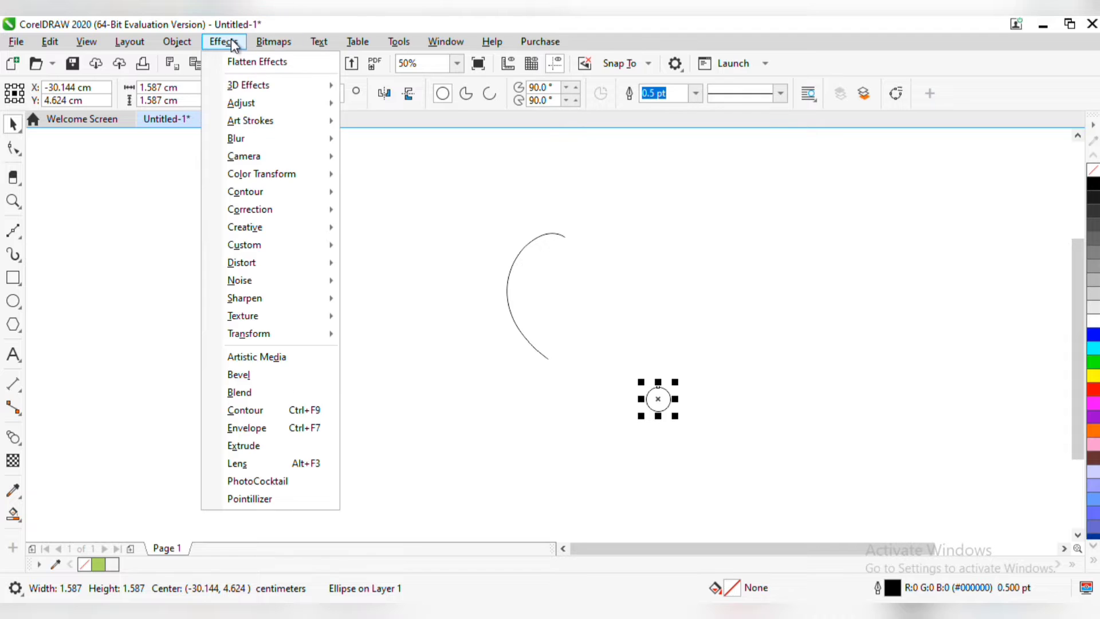
pyautogui.click(247, 390)
pyautogui.keyDown('shift'); pyautogui.click(152, 388); pyautogui.keyUp('shift')
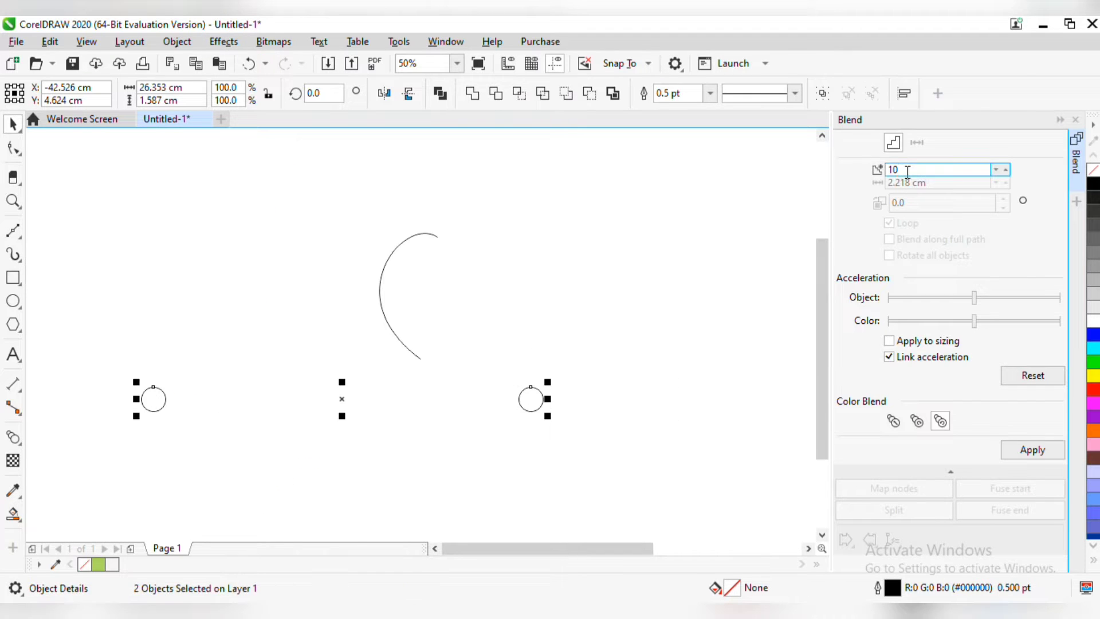
pyautogui.press('Return')
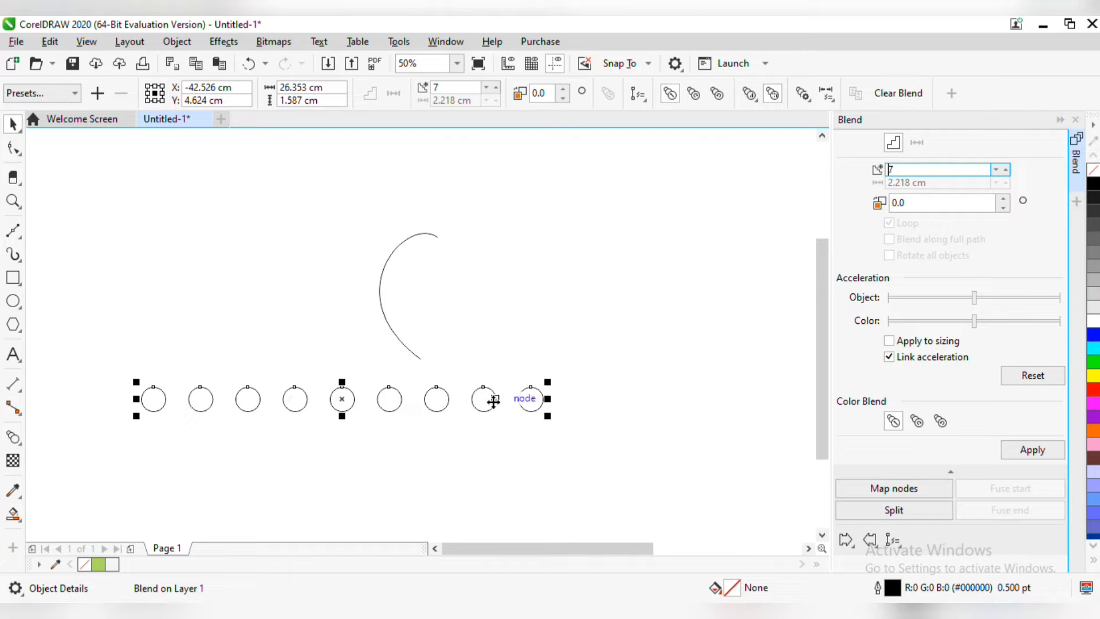
# Try the blend with 6 steps, and set it to 12 steps
pyautogui.click(996, 170)
pyautogui.click(1030, 449)
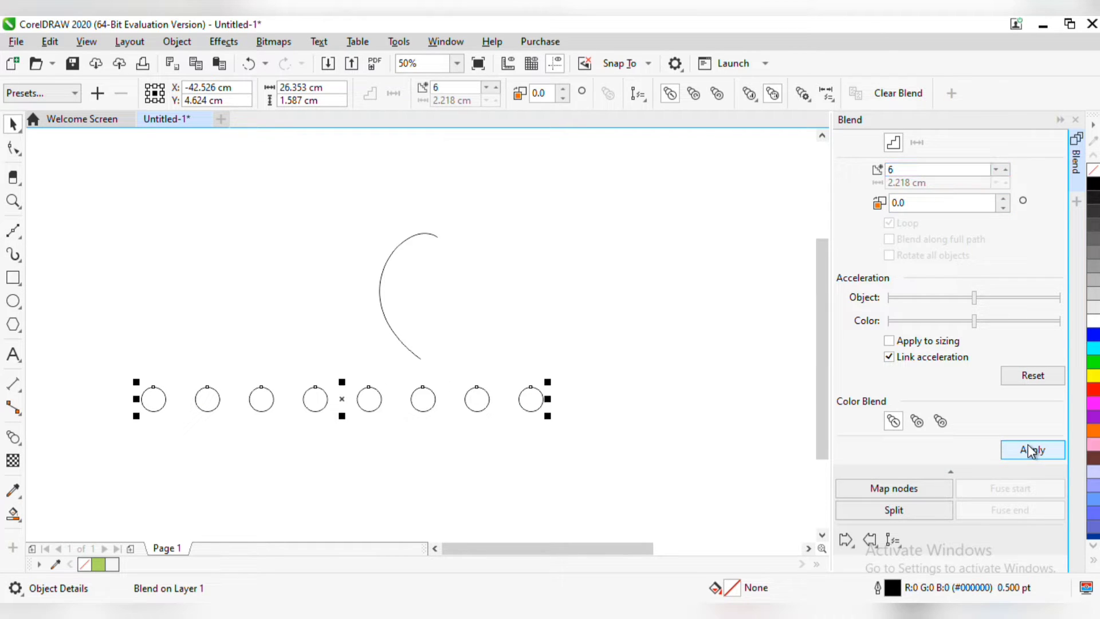
pyautogui.moveTo(989, 171); pyautogui.dragTo(832, 159)
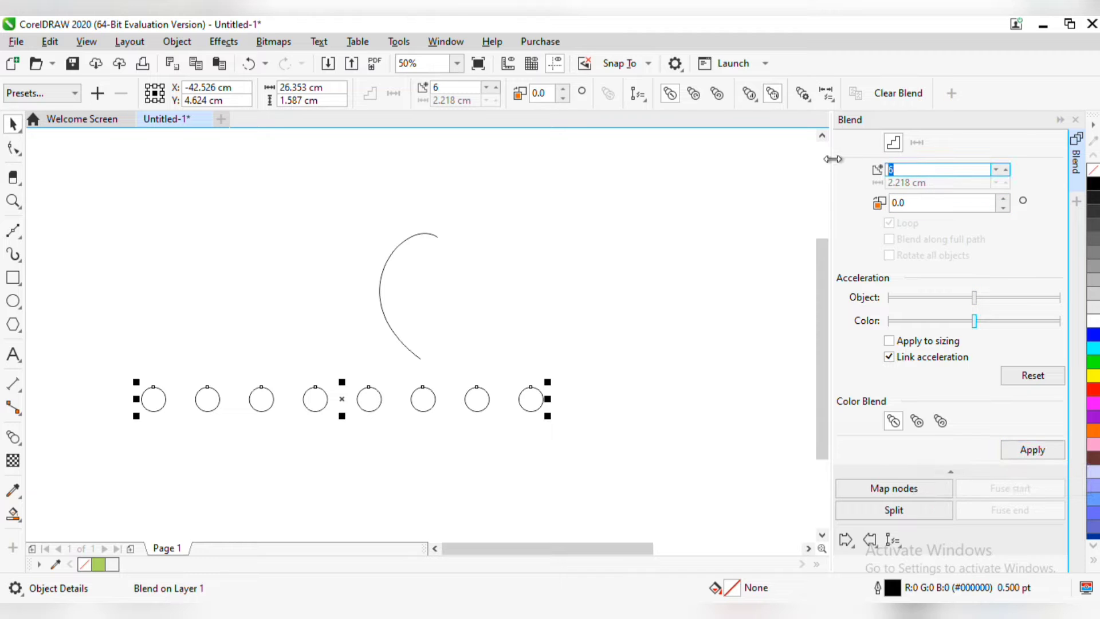
pyautogui.press('Return')
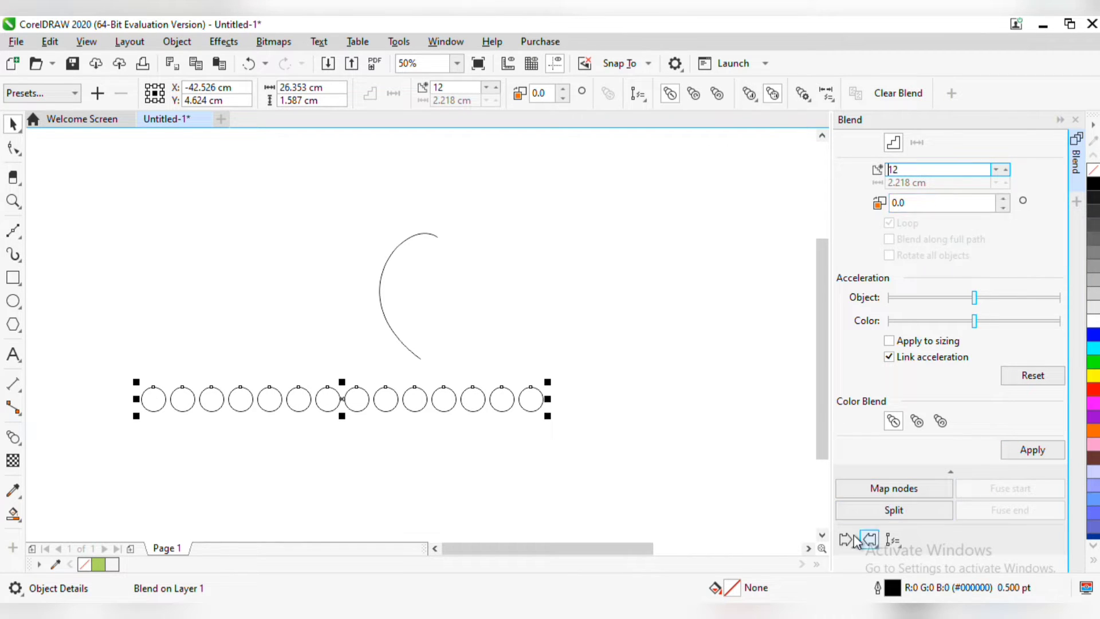
# Attach the circle blend to the arc as its new path and stretch it to the arc's upper end
pyautogui.click(891, 539)
pyautogui.click(919, 476)
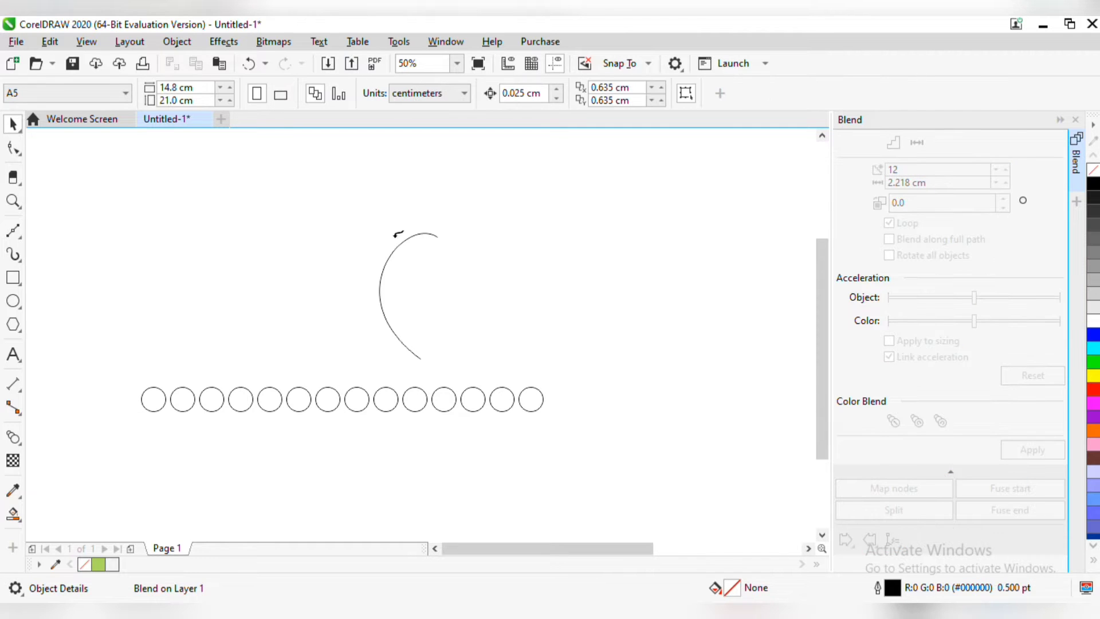
pyautogui.click(428, 233)
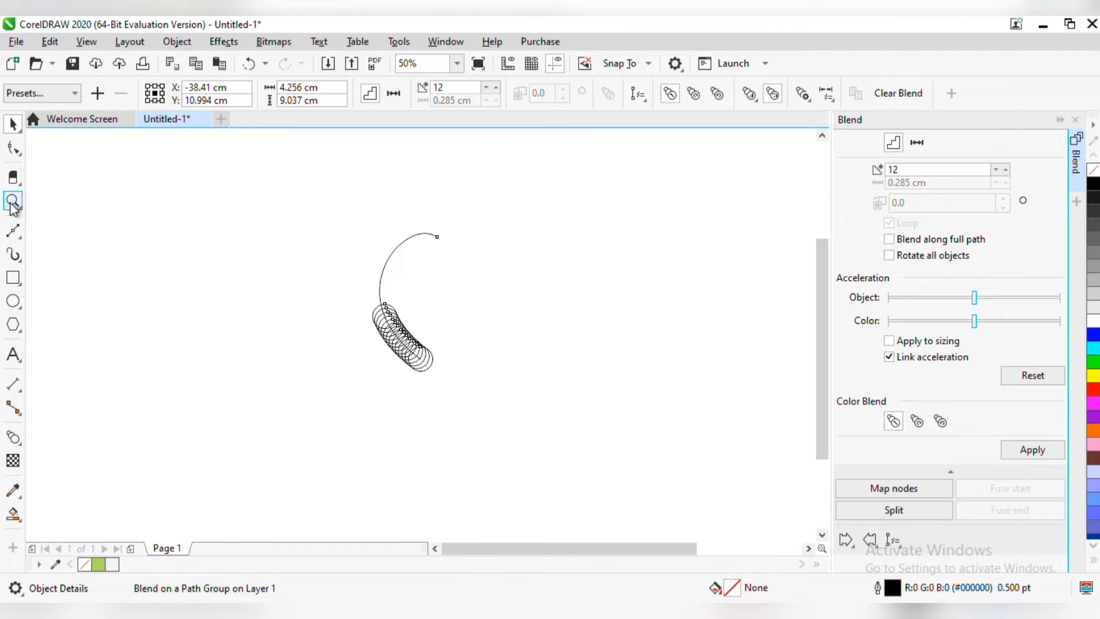
pyautogui.moveTo(382, 327); pyautogui.dragTo(466, 201)
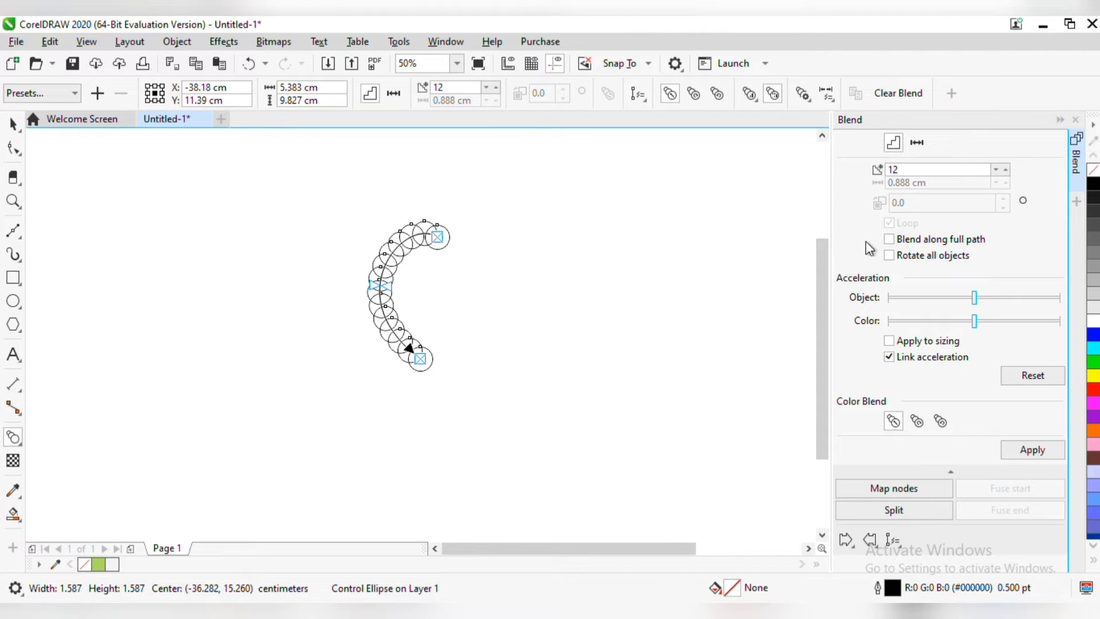
# Slide the blend's upper end circle back along the arc, leaving the arc's upper tip free of circles
pyautogui.click(11, 122)
pyautogui.click(221, 278)
pyautogui.click(415, 238)
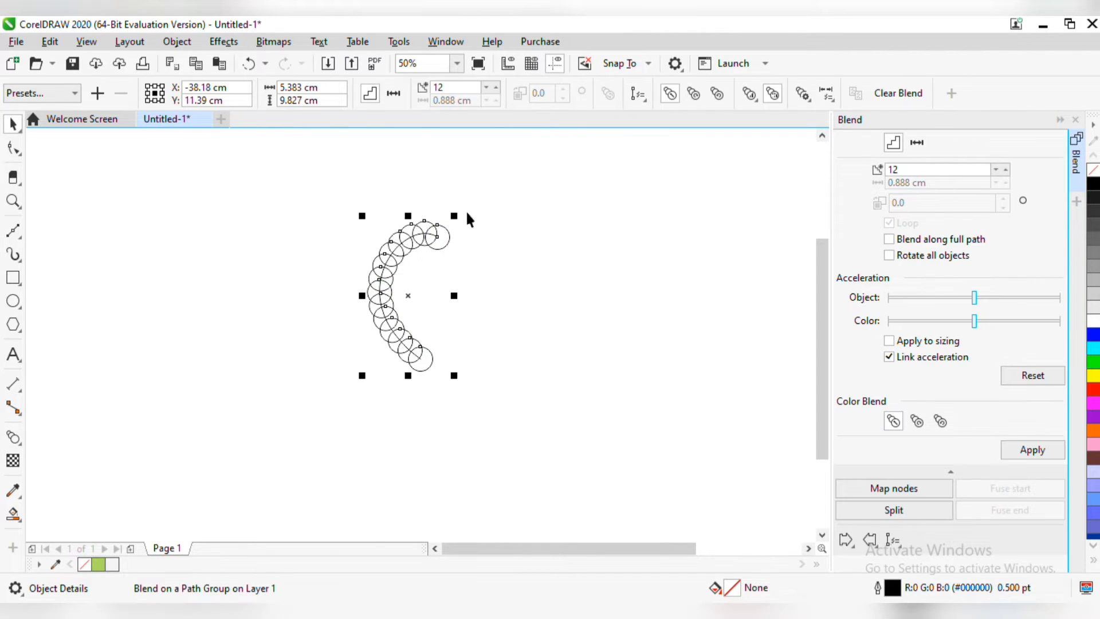
pyautogui.click(427, 242)
pyautogui.click(430, 235)
pyautogui.scroll(2, 432, 234)
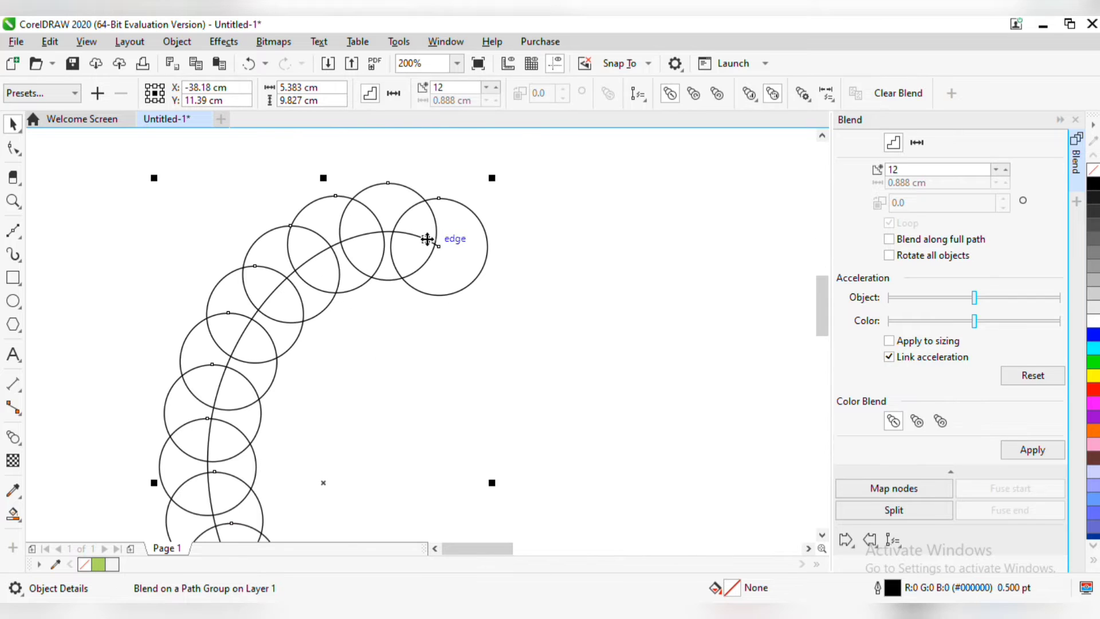
pyautogui.click(415, 242)
pyautogui.click(417, 239)
pyautogui.click(13, 230)
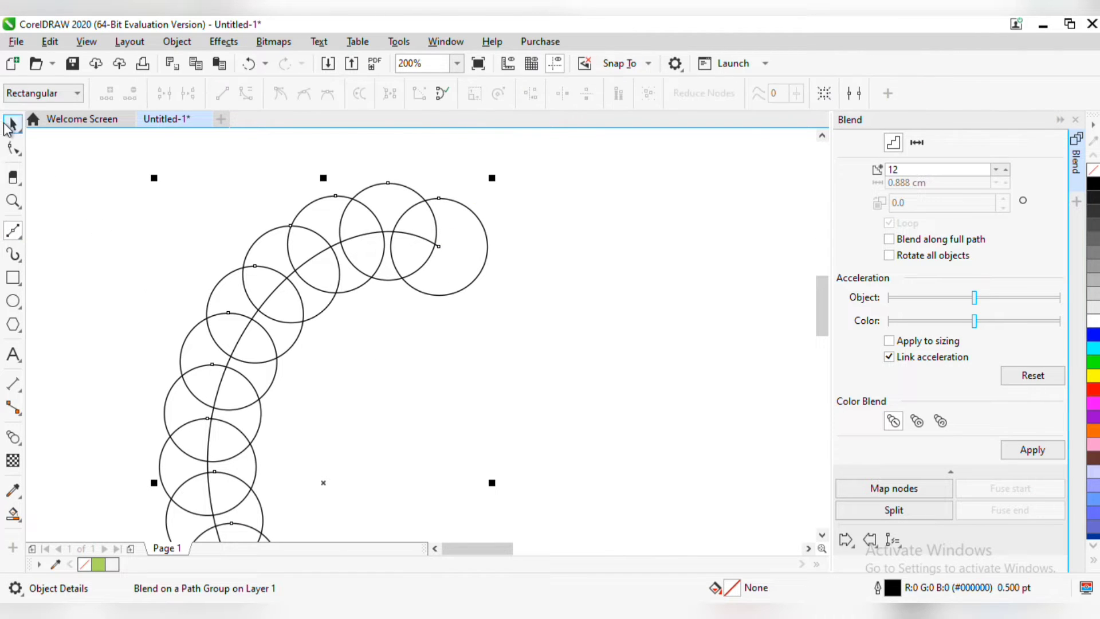
pyautogui.click(12, 123)
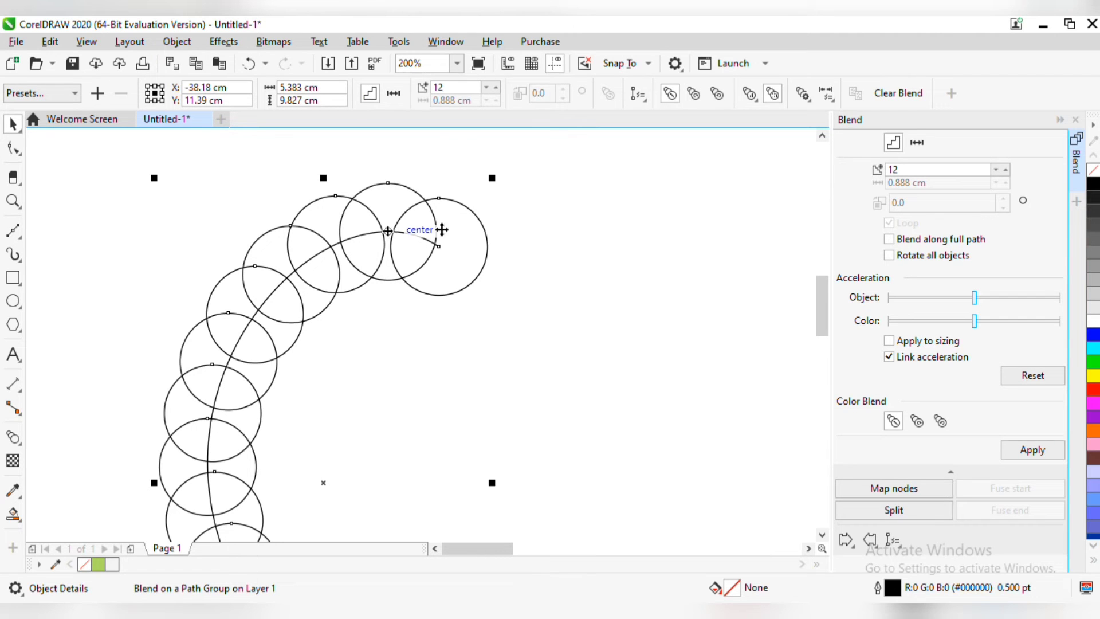
pyautogui.doubleClick(416, 198)
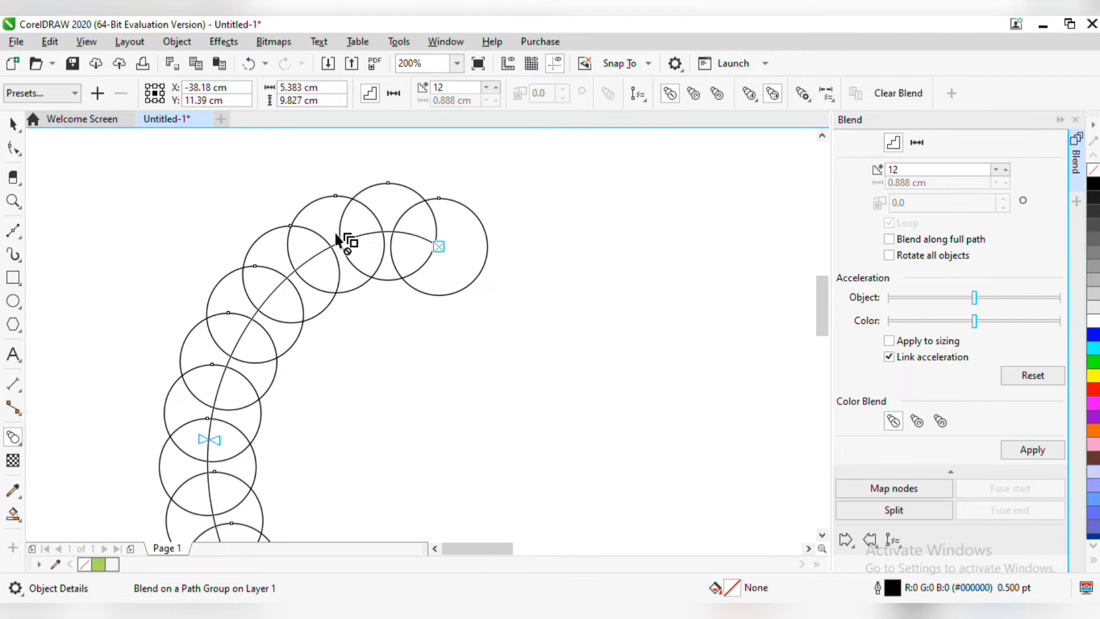
pyautogui.moveTo(439, 245); pyautogui.dragTo(312, 249)
pyautogui.press('space')
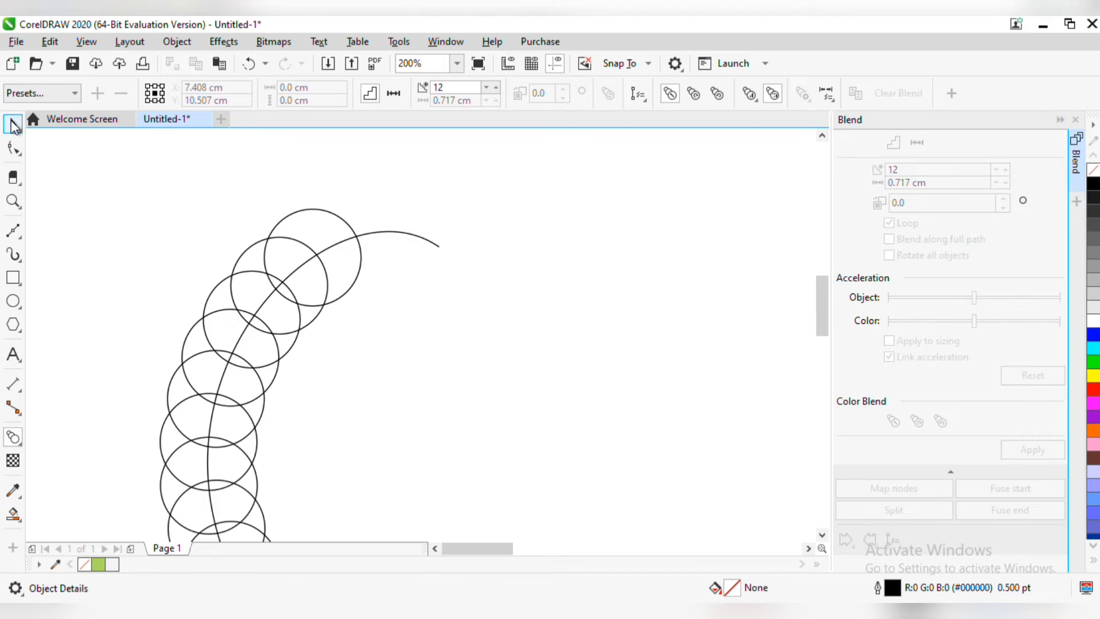
# Select the blend's path curve and enlarge it proportionally to about 9 × 19.4 cm
pyautogui.press('Escape')
pyautogui.click(432, 239)
pyautogui.moveTo(444, 225); pyautogui.dragTo(622, 118)
pyautogui.scroll(-1, 594, 253)
pyautogui.scroll(-1, 594, 255)
pyautogui.moveTo(489, 241); pyautogui.dragTo(610, 160)
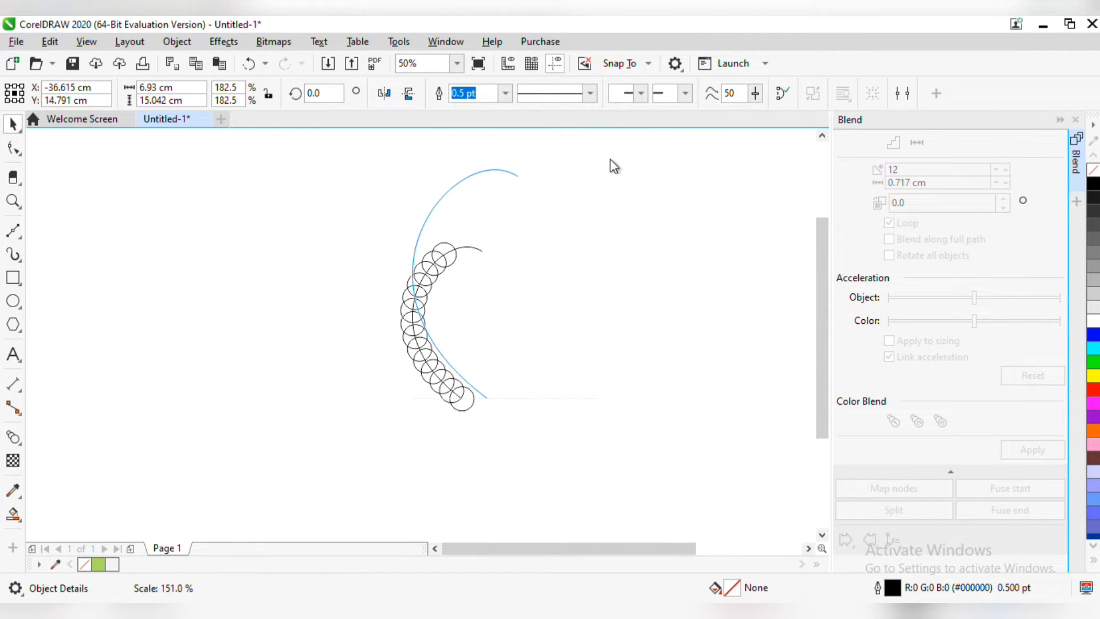
pyautogui.moveTo(670, 205); pyautogui.dragTo(638, 284)
pyautogui.moveTo(492, 241); pyautogui.dragTo(523, 176)
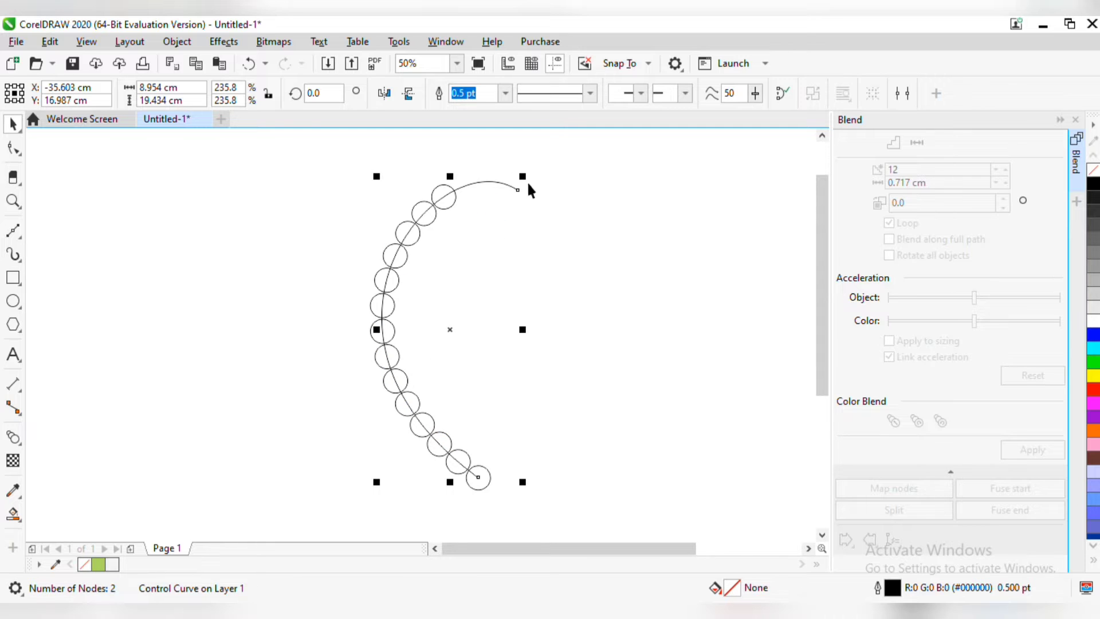
# Move the blend's upper end circle to the upper tip of the enlarged curve
pyautogui.click(406, 194)
pyautogui.click(439, 186)
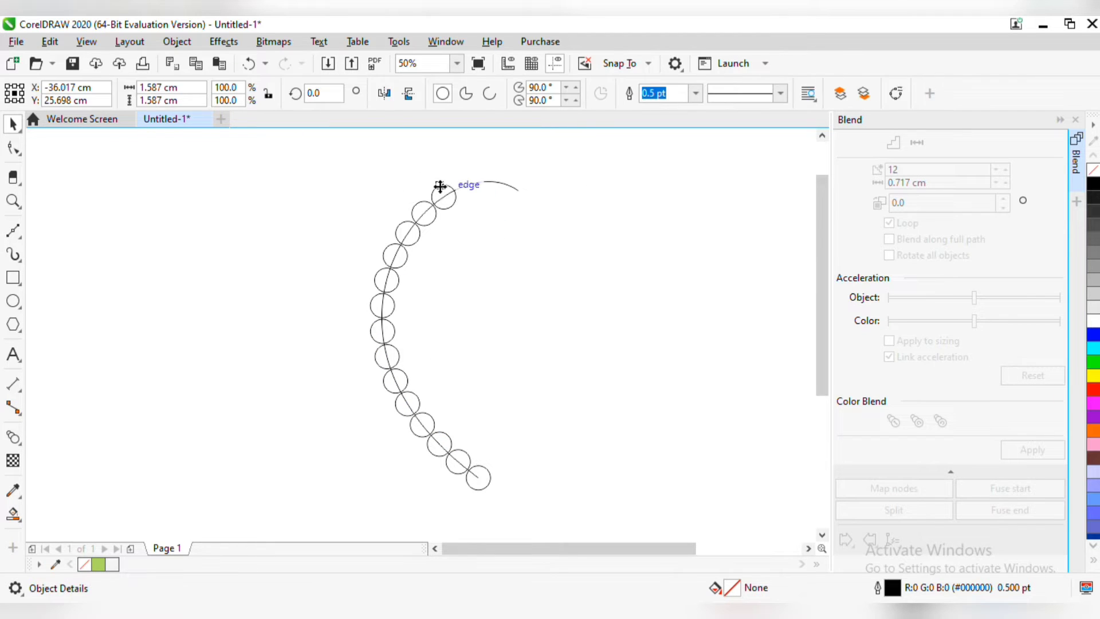
pyautogui.click(400, 198)
pyautogui.click(419, 206)
pyautogui.click(418, 208)
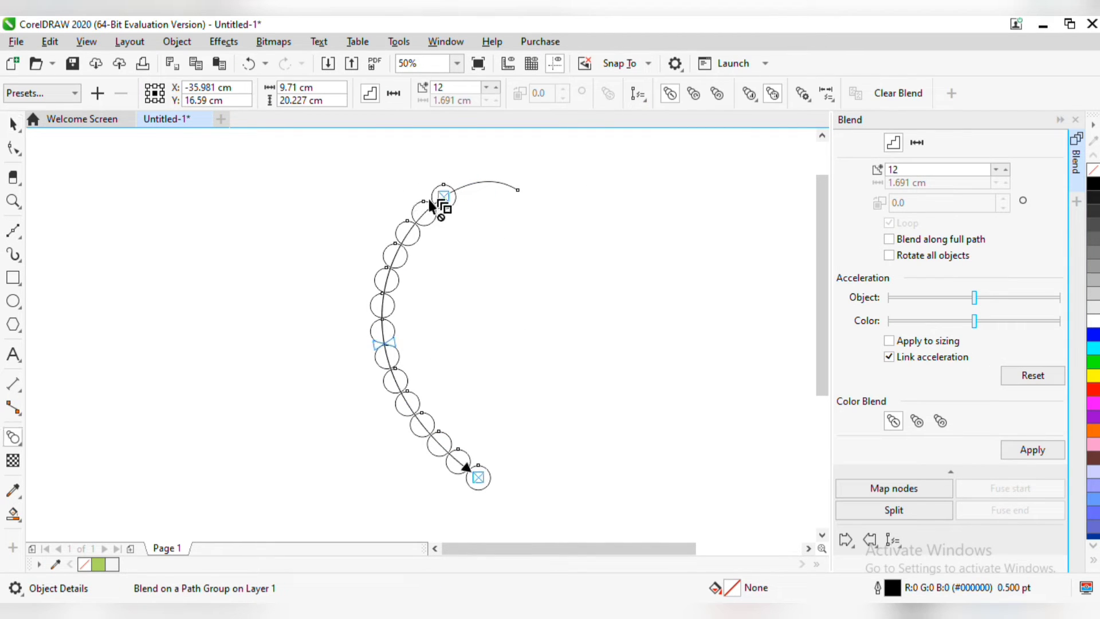
pyautogui.moveTo(442, 202); pyautogui.dragTo(567, 187)
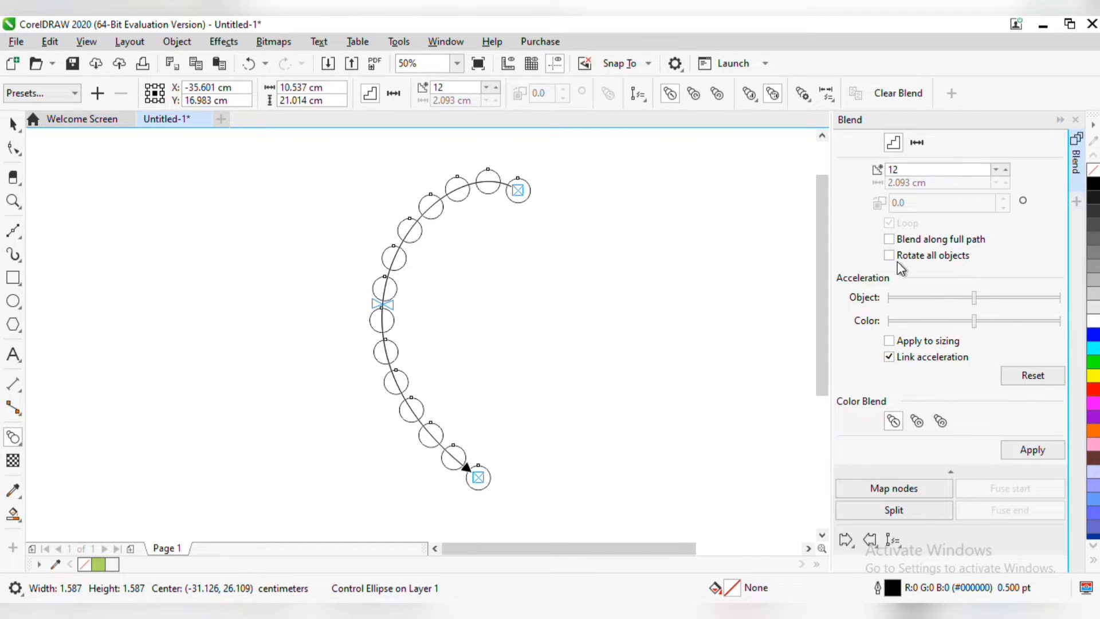
# Enable rotation of all objects in the blend and apply it along the path
pyautogui.click(1024, 448)
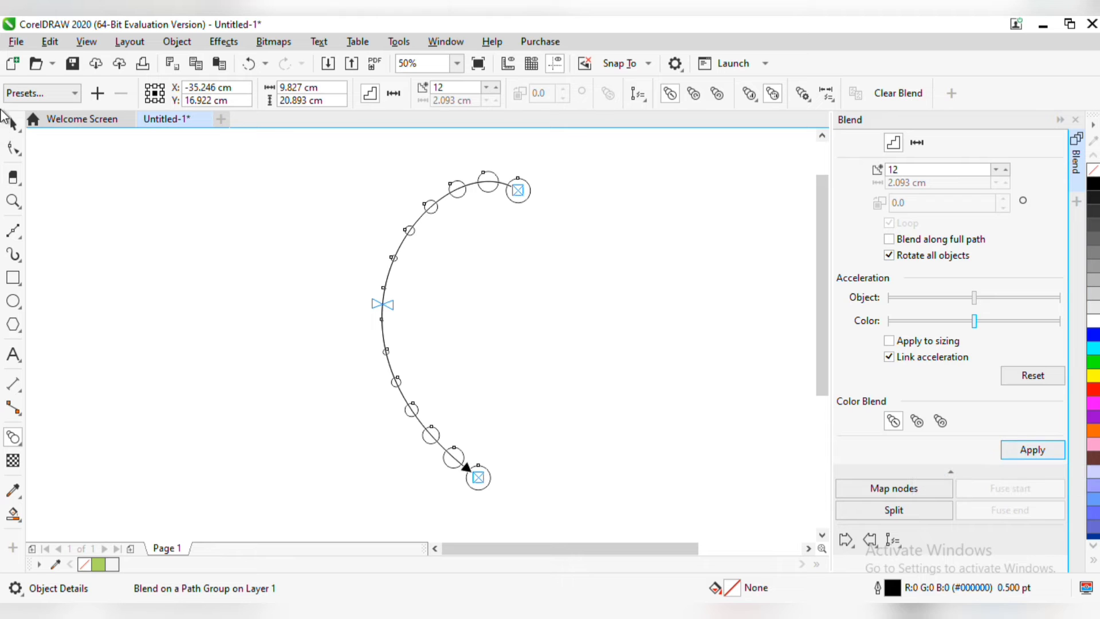
pyautogui.press('space')
pyautogui.scroll(1, 434, 279)
pyautogui.scroll(-1, 434, 278)
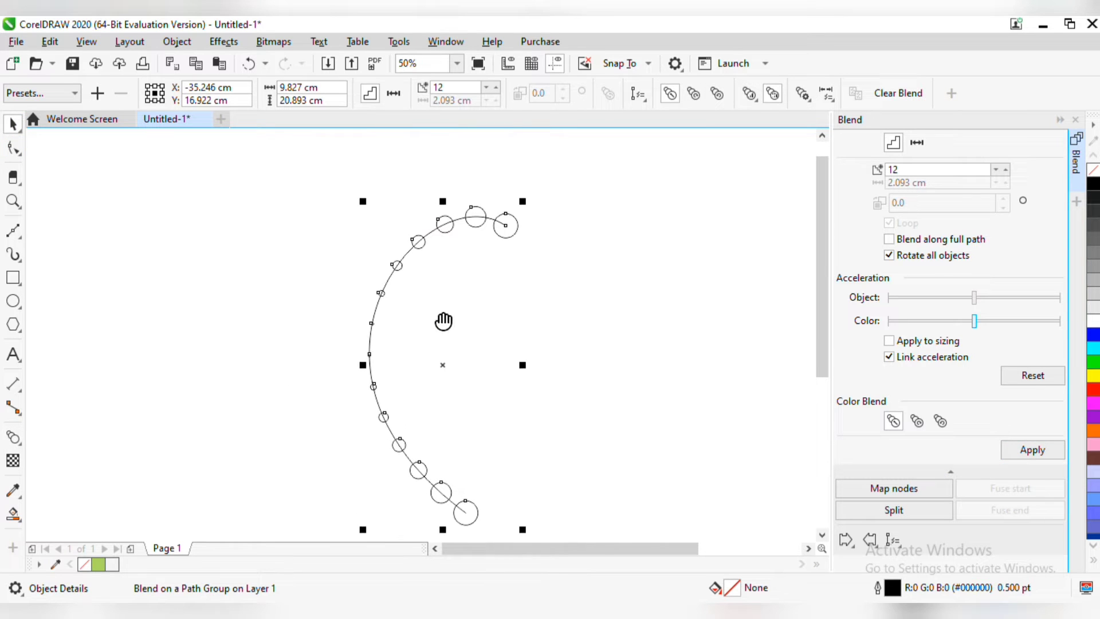
# Break the blend apart from its path and move the curve away to the left of the circles
pyautogui.rightClick(441, 225)
pyautogui.click(544, 242)
pyautogui.click(604, 275)
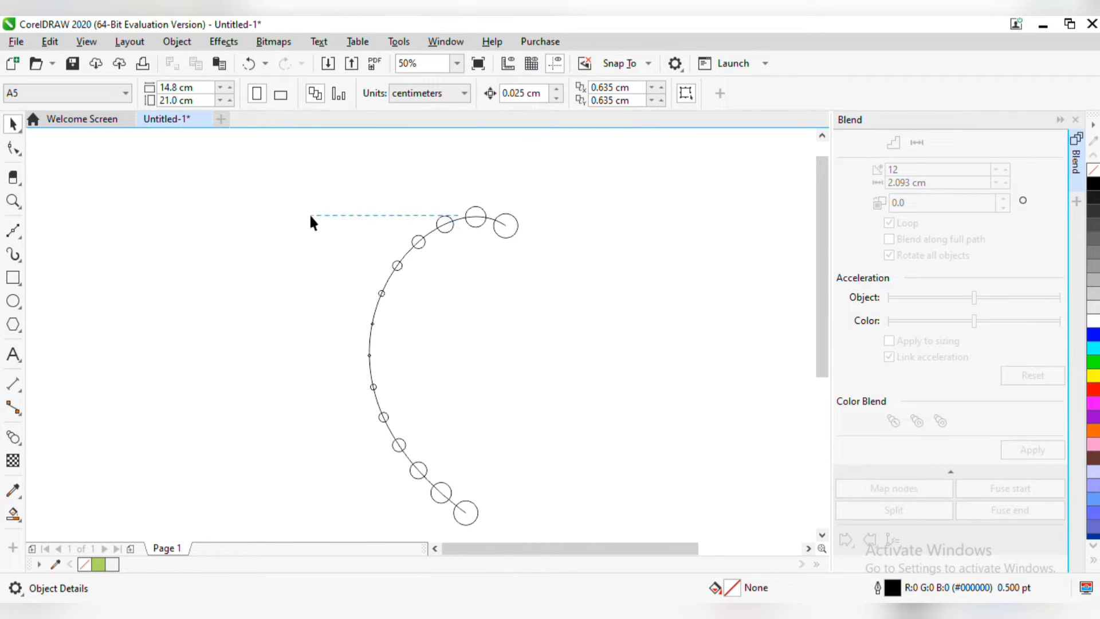
pyautogui.moveTo(431, 229); pyautogui.dragTo(204, 210)
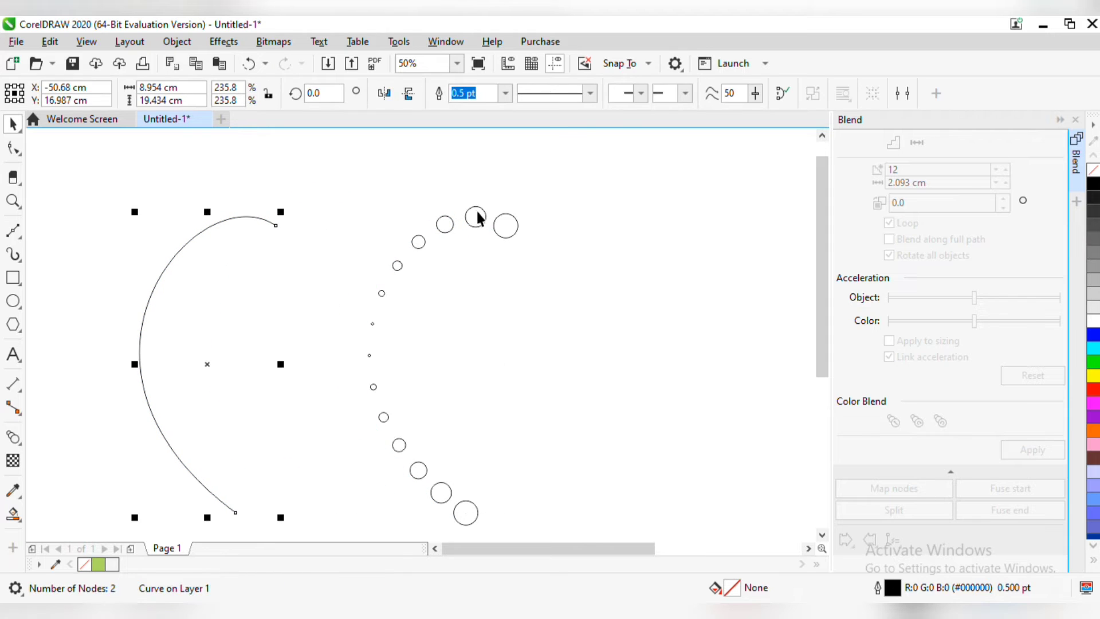
# Ungroup the blended circles into separate objects
pyautogui.rightClick(476, 217)
pyautogui.click(524, 157)
pyautogui.click(439, 267)
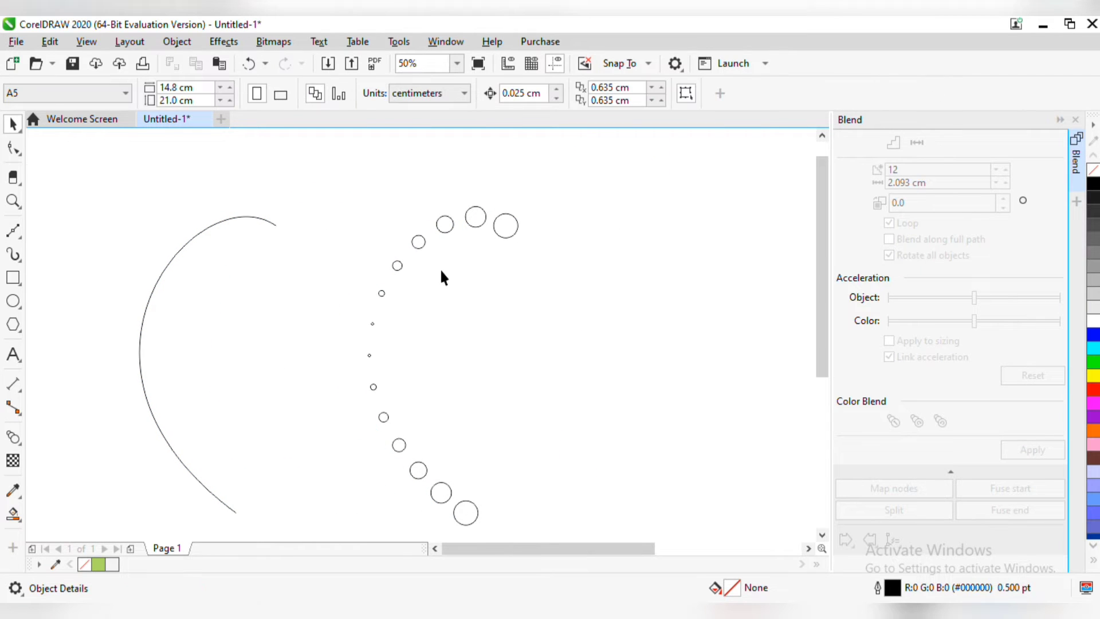
# Select the upper eight circles and move them to an empty area above and left of the curve
pyautogui.scroll(1, 465, 264)
pyautogui.scroll(1, 610, 245)
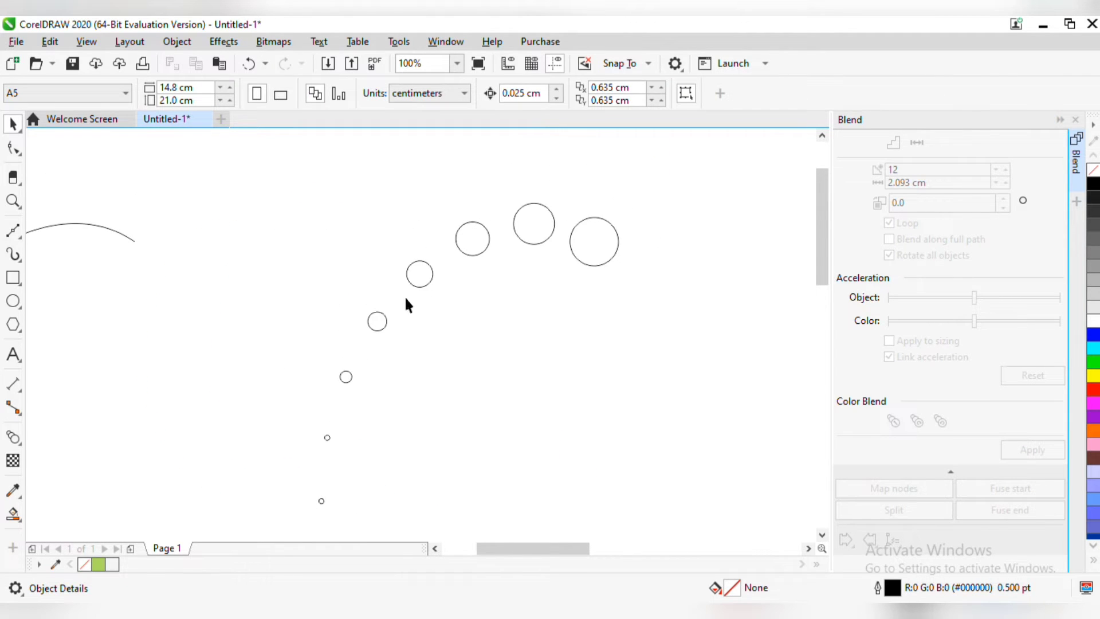
pyautogui.moveTo(343, 346); pyautogui.dragTo(386, 272)
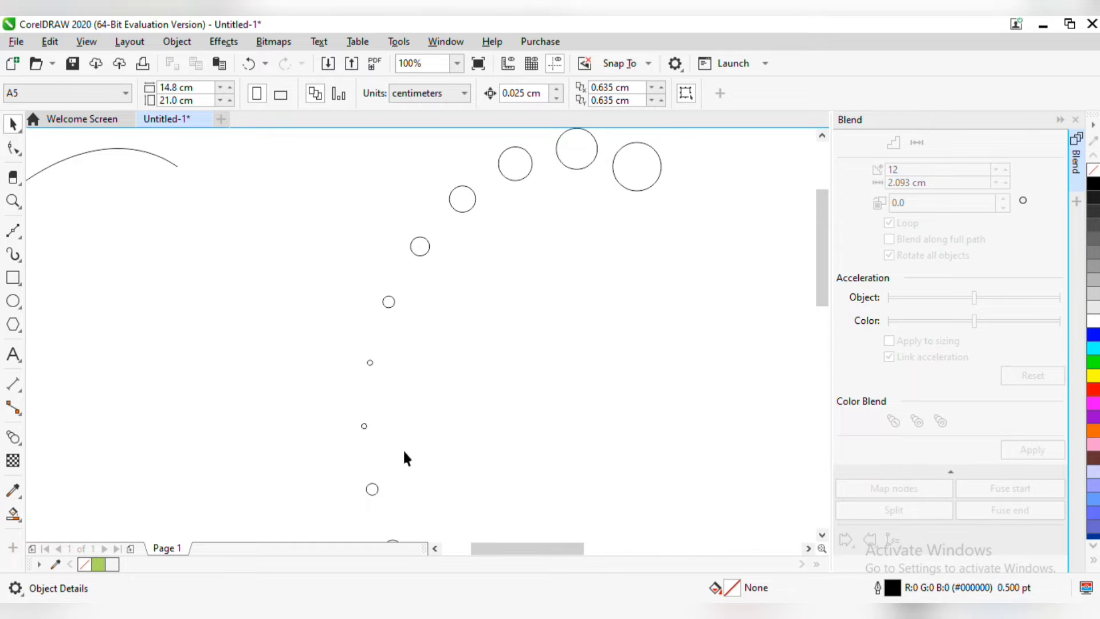
pyautogui.moveTo(295, 163); pyautogui.dragTo(314, 197)
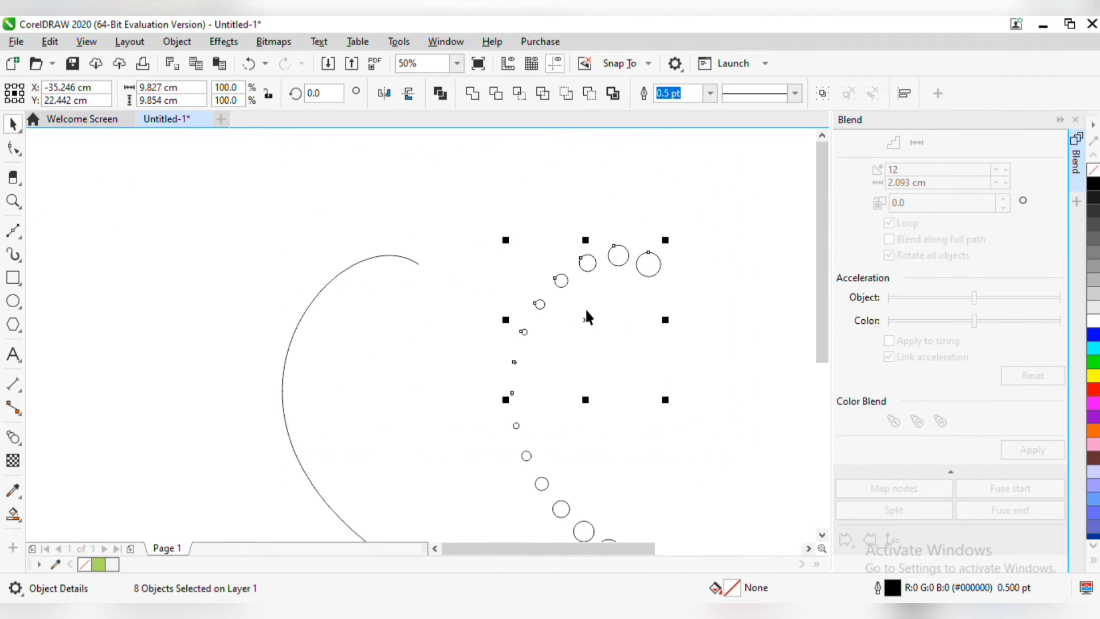
pyautogui.moveTo(585, 319); pyautogui.dragTo(172, 244)
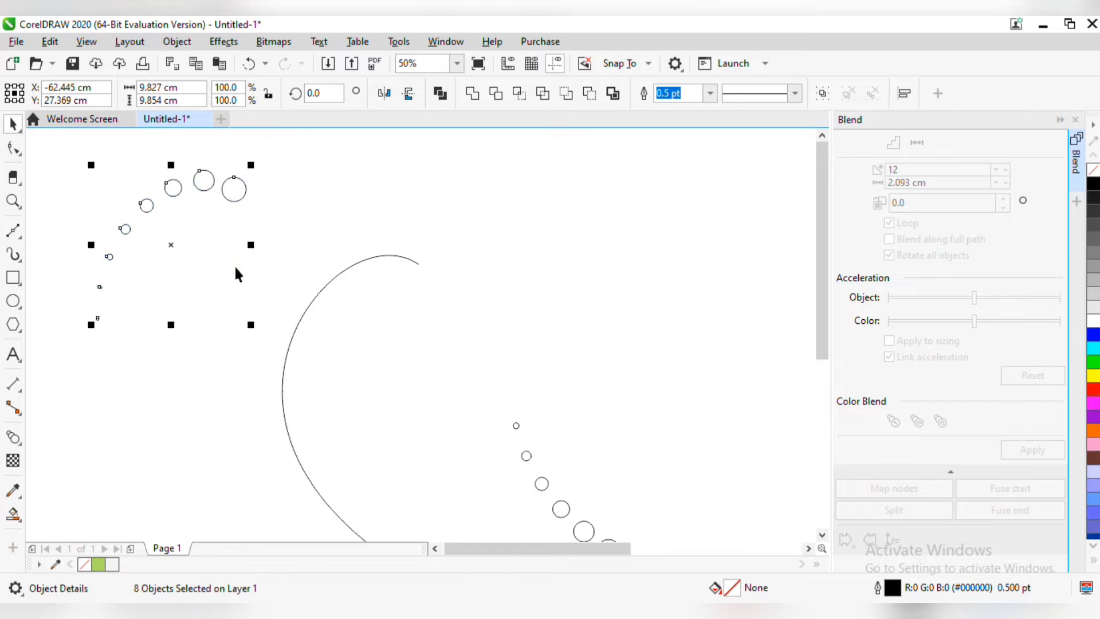
# Delete the leftover curve and the remaining lower circles
pyautogui.moveTo(380, 359); pyautogui.dragTo(657, 381)
pyautogui.scroll(-1, 498, 312)
pyautogui.moveTo(747, 245); pyautogui.dragTo(473, 526)
pyautogui.press('Delete')
# Give the eight circles a green #ABDA5F fill without outline, and switch them to rotation mode
pyautogui.hotkey('ctrl', 'a')
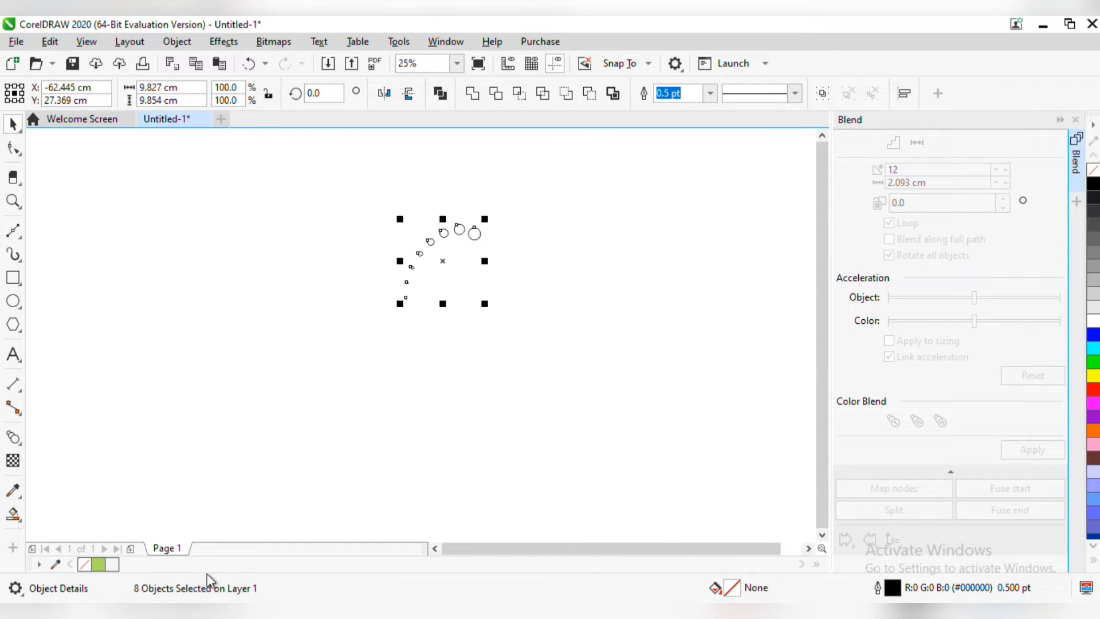
pyautogui.click(98, 565)
pyautogui.rightClick(1093, 169)
pyautogui.click(475, 228)
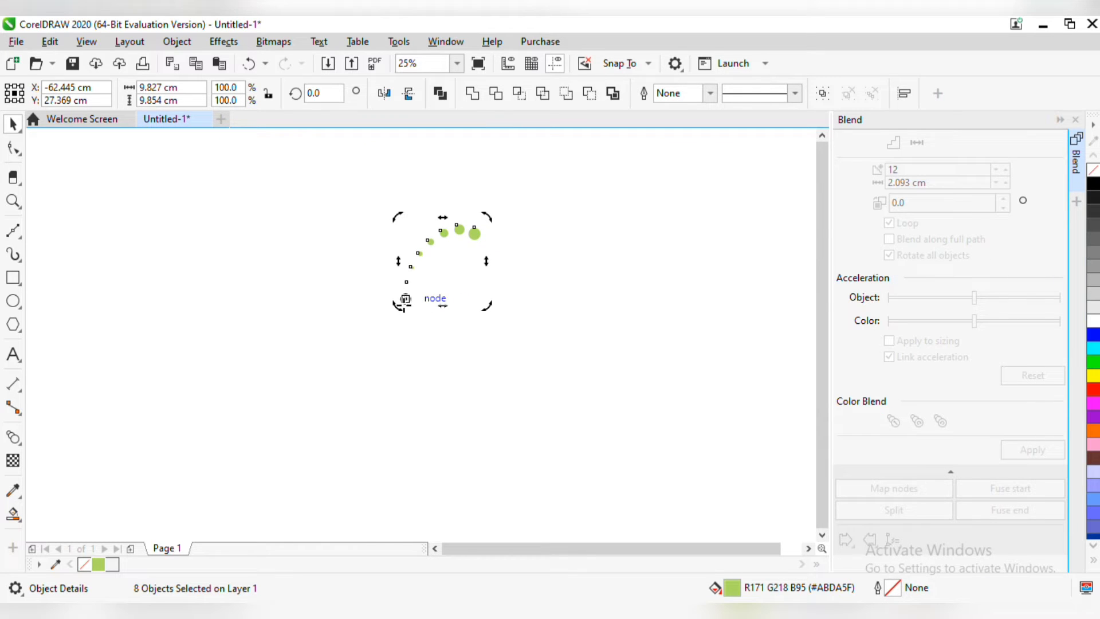
# Group the eight green circles into one object
pyautogui.scroll(4, 405, 299)
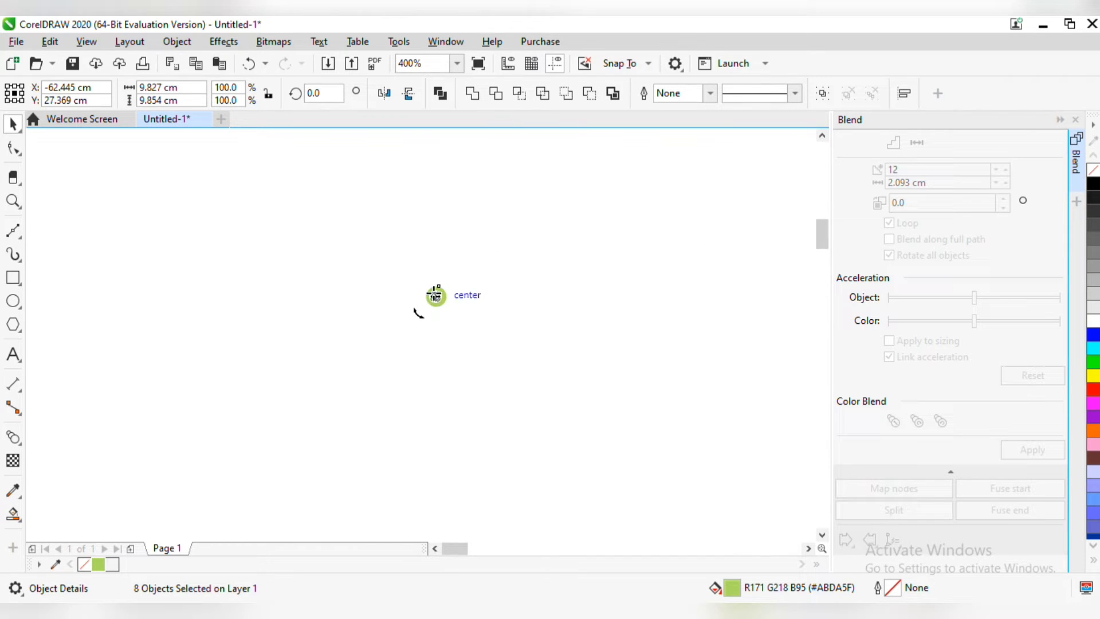
pyautogui.scroll(-3, 436, 295)
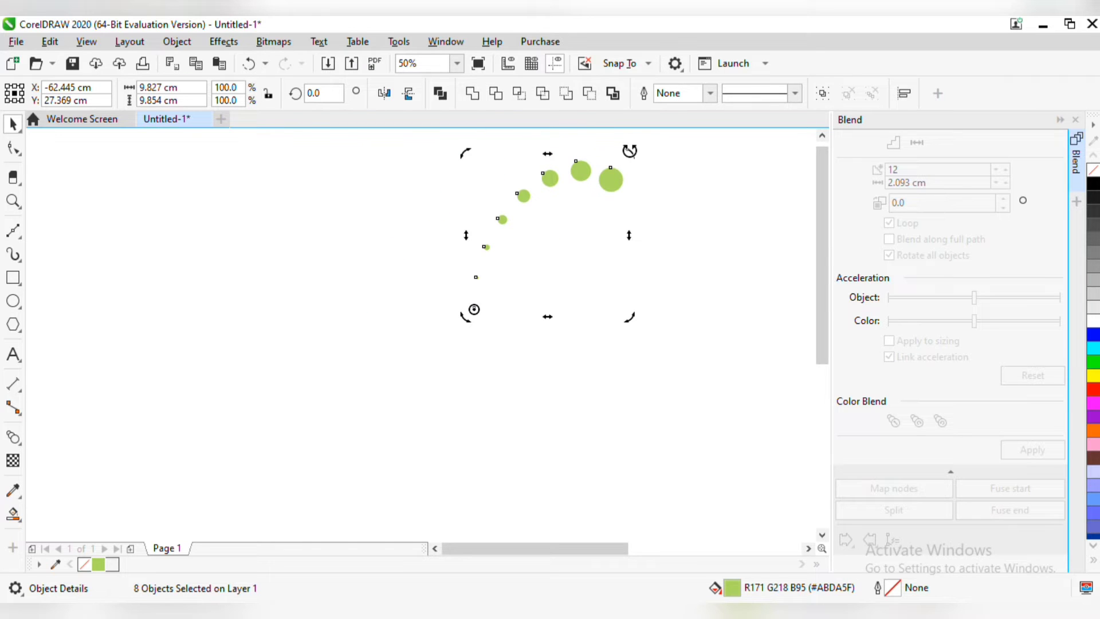
pyautogui.hotkey('ctrl', 'g')
pyautogui.click(608, 168)
pyautogui.moveTo(629, 155); pyautogui.dragTo(674, 245)
pyautogui.hotkey('ctrl', 'z')
# Move the rotation centre of the circle group onto the smallest circle at its lower end
pyautogui.click(546, 173)
pyautogui.click(541, 181)
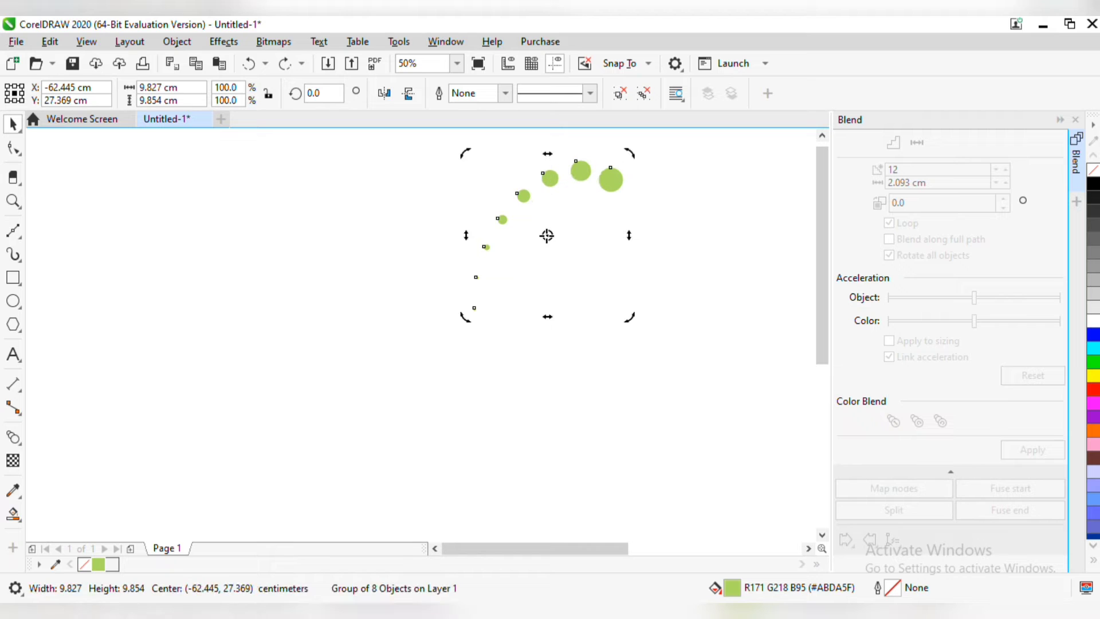
pyautogui.moveTo(475, 307); pyautogui.dragTo(474, 307)
pyautogui.scroll(5, 486, 314)
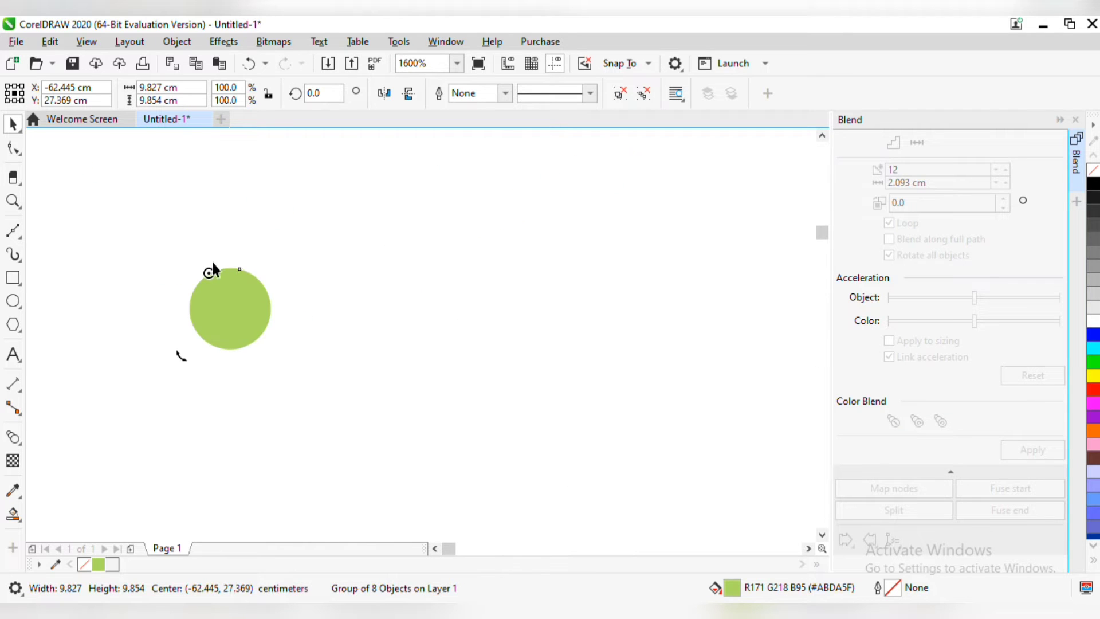
pyautogui.scroll(-5, 228, 307)
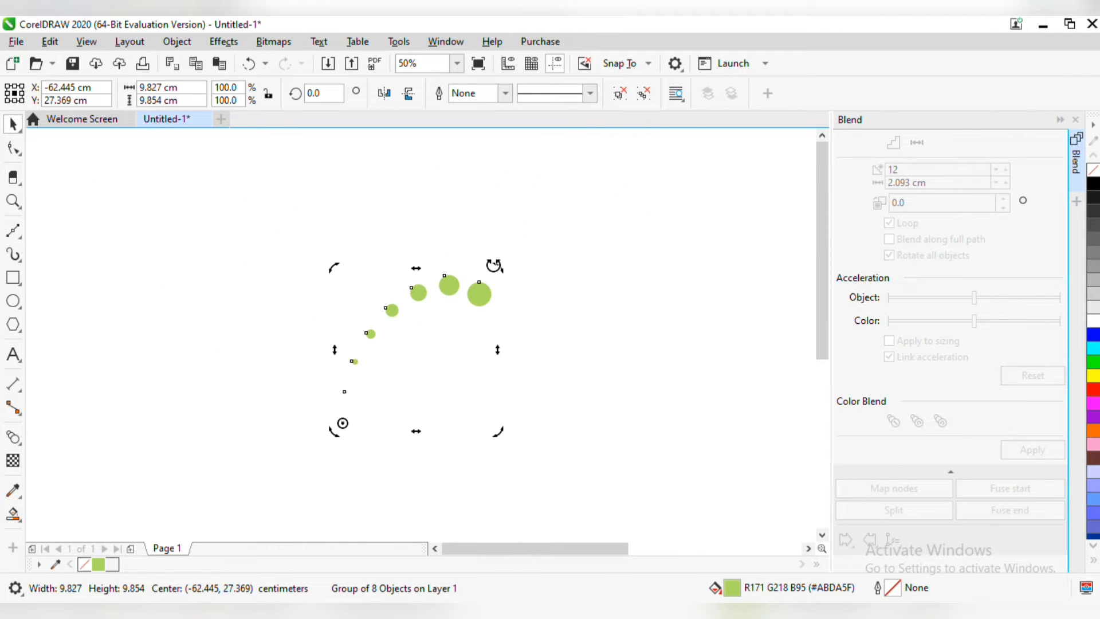
# Try a ring of repeated copies of the circle group around its rotation centre, starting with a copy rotated to about 311°
pyautogui.moveTo(499, 267); pyautogui.dragTo(532, 431)
pyautogui.rightClick(543, 447)
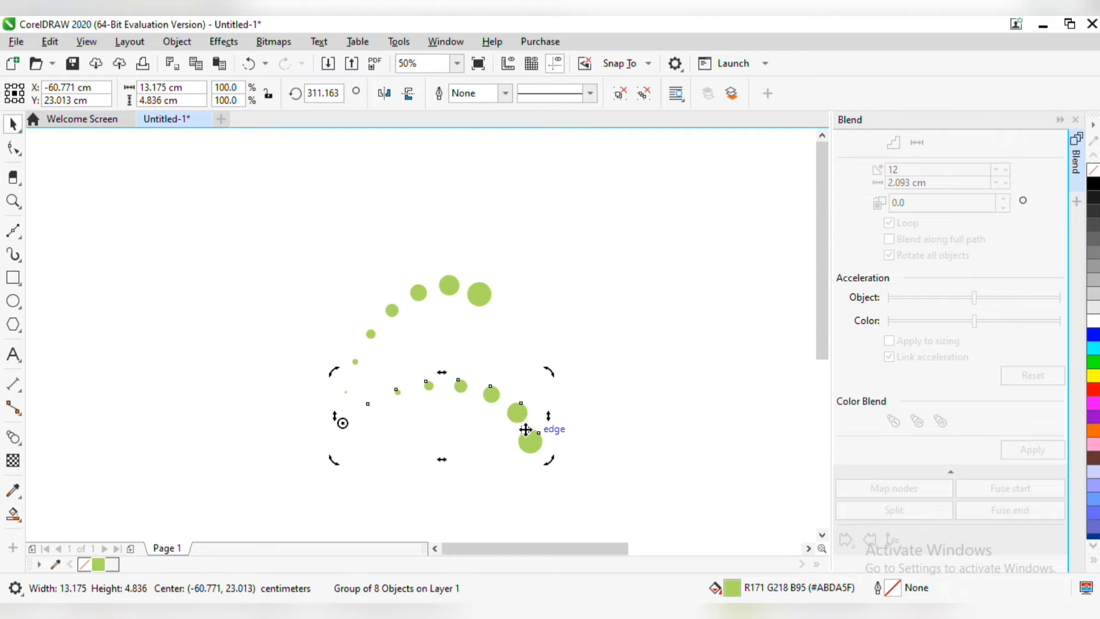
pyautogui.hotkey('ctrl', 'r')
pyautogui.hotkey('ctrl', 'r')
pyautogui.hotkey('ctrl', 'r')
pyautogui.hotkey('ctrl', 'r')
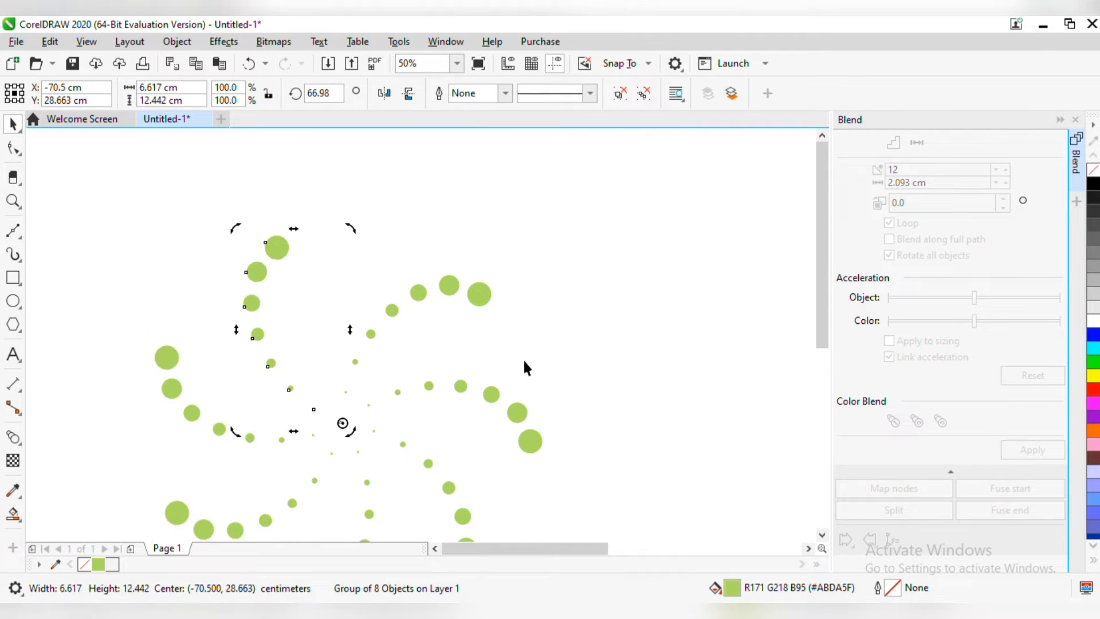
pyautogui.scroll(-1, 524, 360)
pyautogui.hotkey('ctrl', 'r')
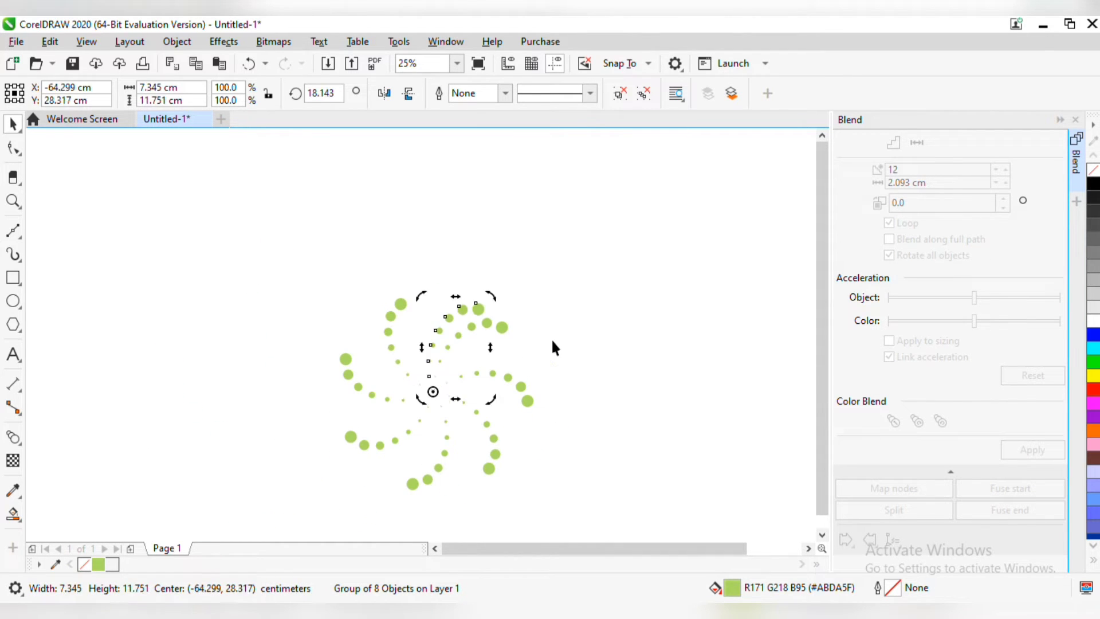
pyautogui.hotkey('ctrl', 'z')
pyautogui.click(554, 339)
pyautogui.moveTo(546, 312); pyautogui.dragTo(609, 239)
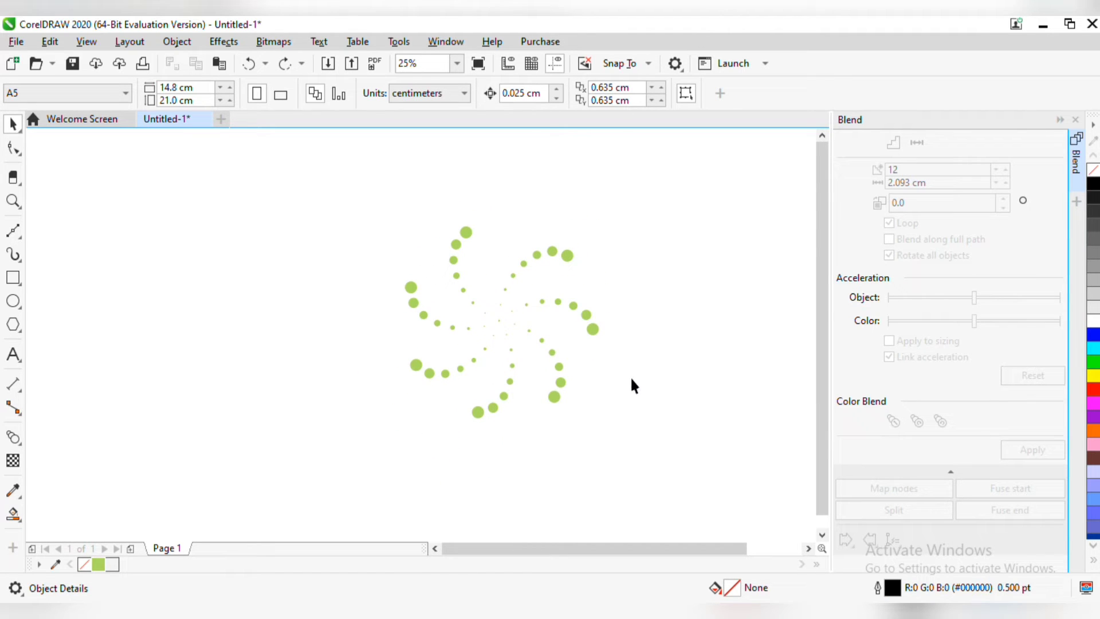
# Undo the ring of rotated copies back to the single circle group
pyautogui.hotkey('ctrl', 'z')
pyautogui.hotkey('ctrl', 'z')
pyautogui.hotkey('ctrl', 'z')
pyautogui.hotkey('ctrl', 'z')
pyautogui.hotkey('ctrl', 'z')
pyautogui.hotkey('ctrl', 'z')
# Create a rotated copy of the circle group around its rotation centre and repeat it until six arms form a swirl
pyautogui.click(537, 256)
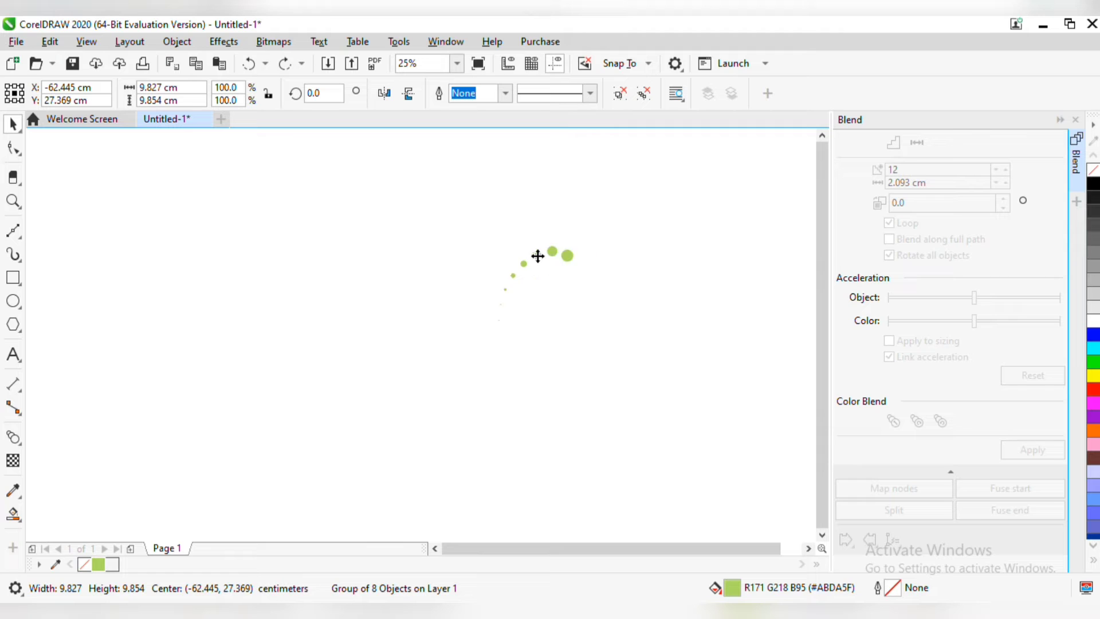
pyautogui.moveTo(579, 238); pyautogui.dragTo(579, 346)
pyautogui.rightClick(579, 346)
pyautogui.hotkey('ctrl', 'r')
pyautogui.hotkey('ctrl', 'r')
pyautogui.hotkey('ctrl', 'r')
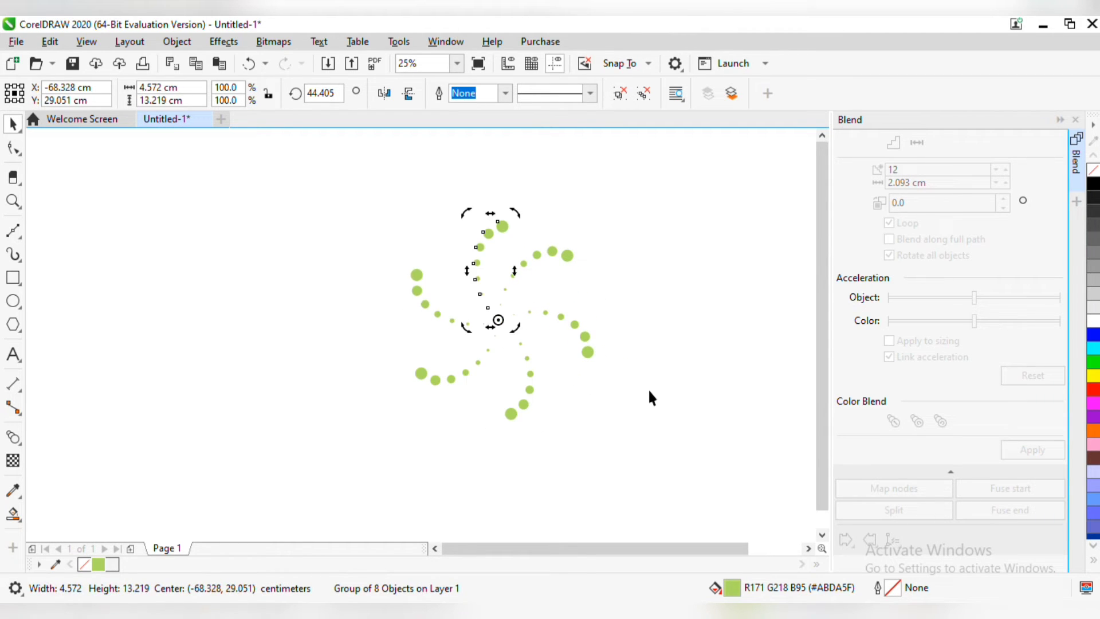
pyautogui.click(602, 310)
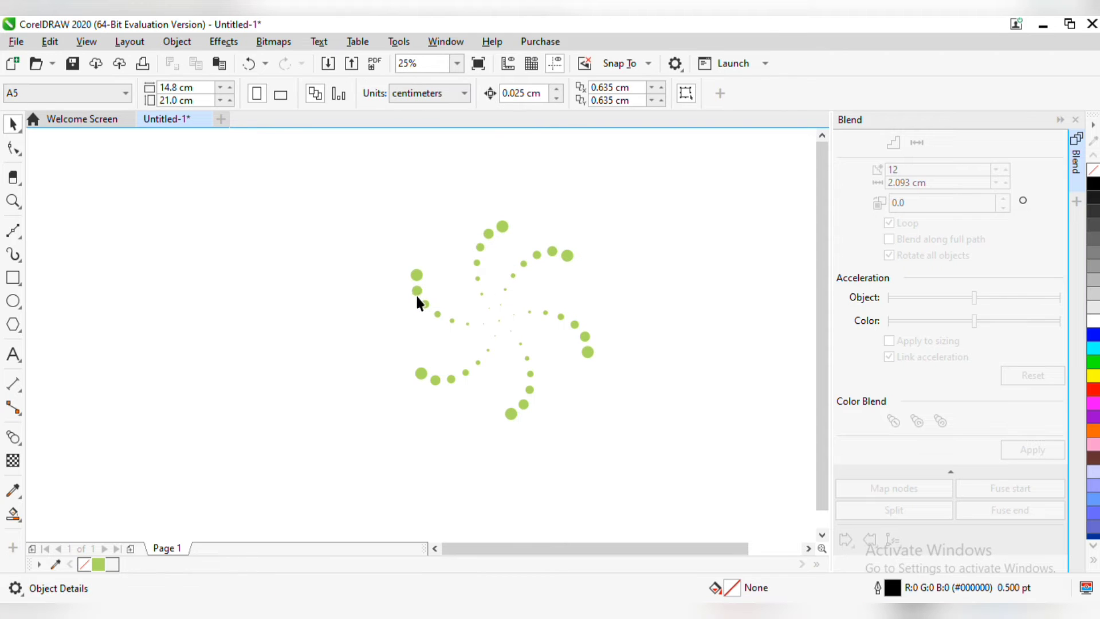
# Group the six arms of the swirl and switch the group to rotation mode
pyautogui.moveTo(643, 371); pyautogui.dragTo(644, 373)
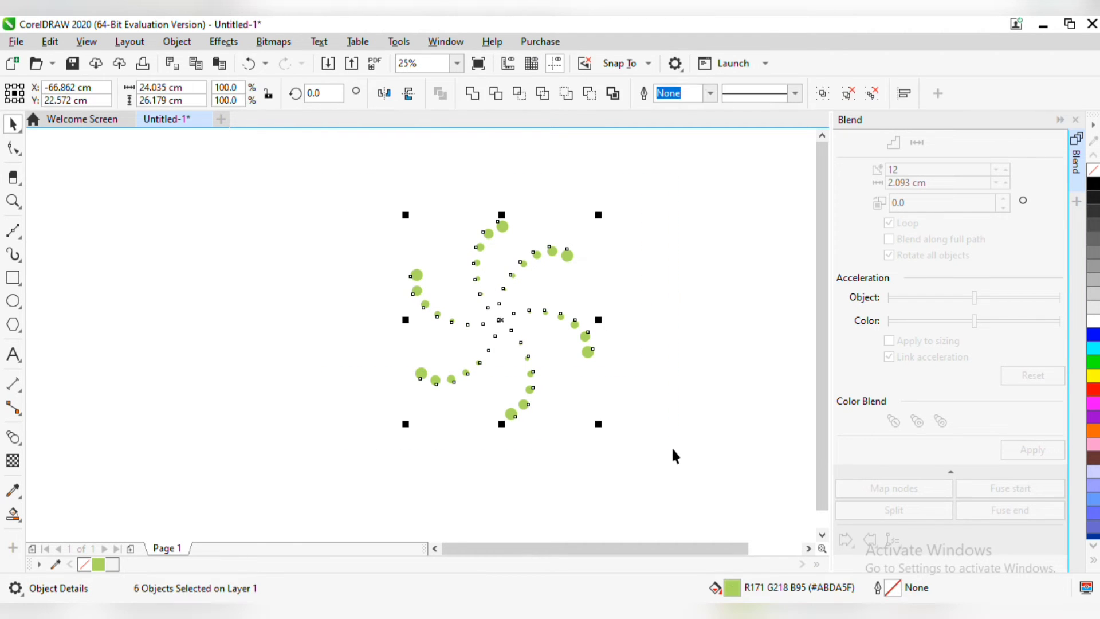
pyautogui.hotkey('ctrl', 'g')
pyautogui.click(564, 252)
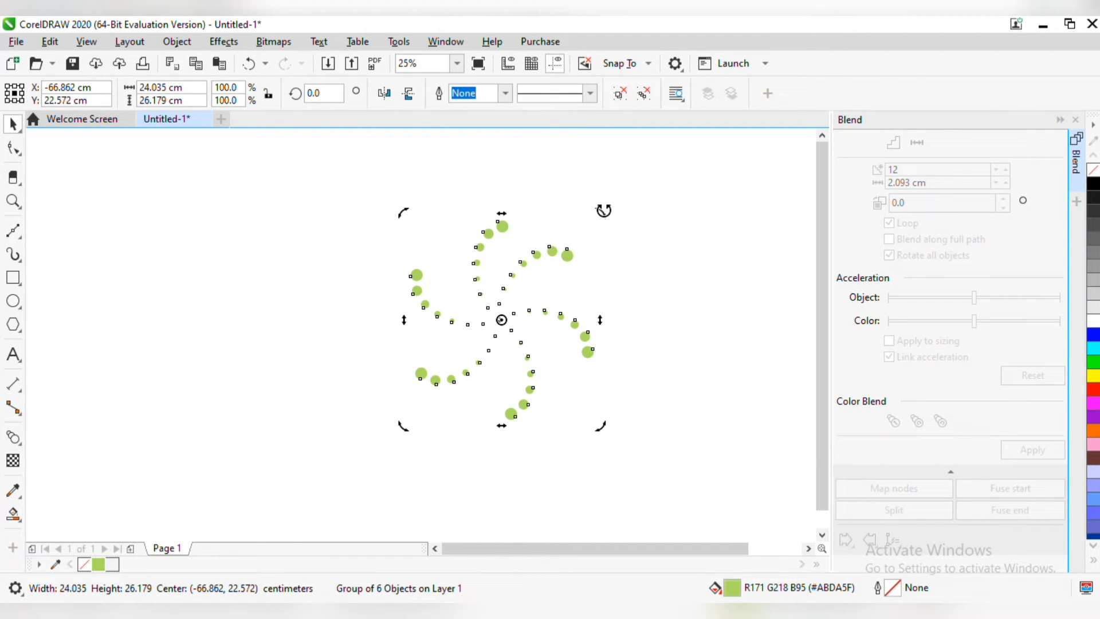
# Try rotating a full-size copy of the swirl to 330°
pyautogui.moveTo(603, 211); pyautogui.dragTo(640, 290)
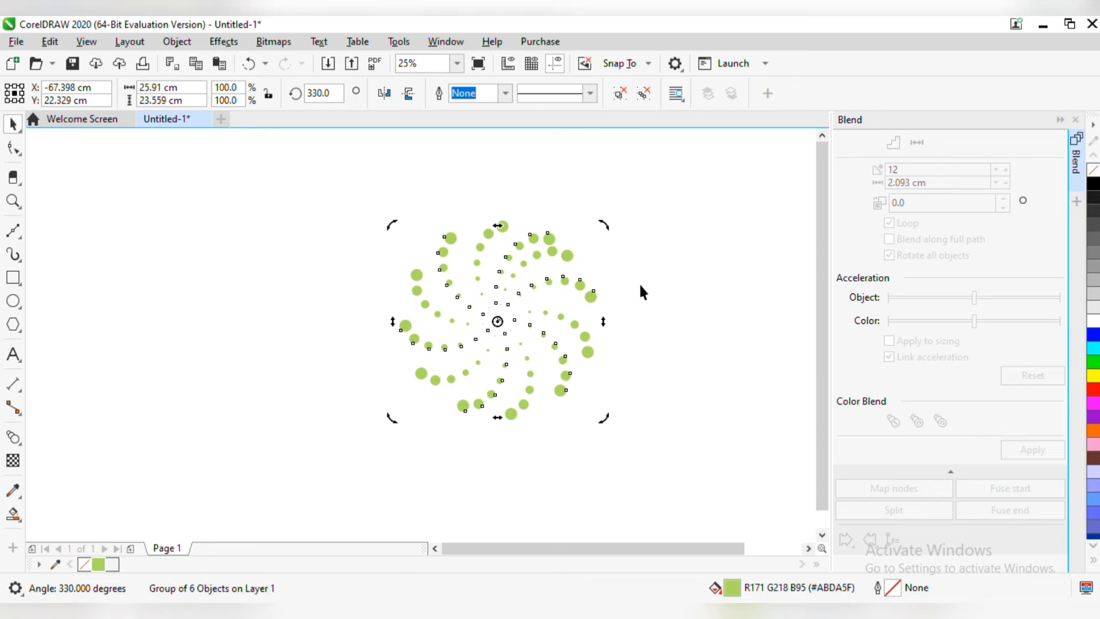
pyautogui.click(530, 249)
pyautogui.click(555, 241)
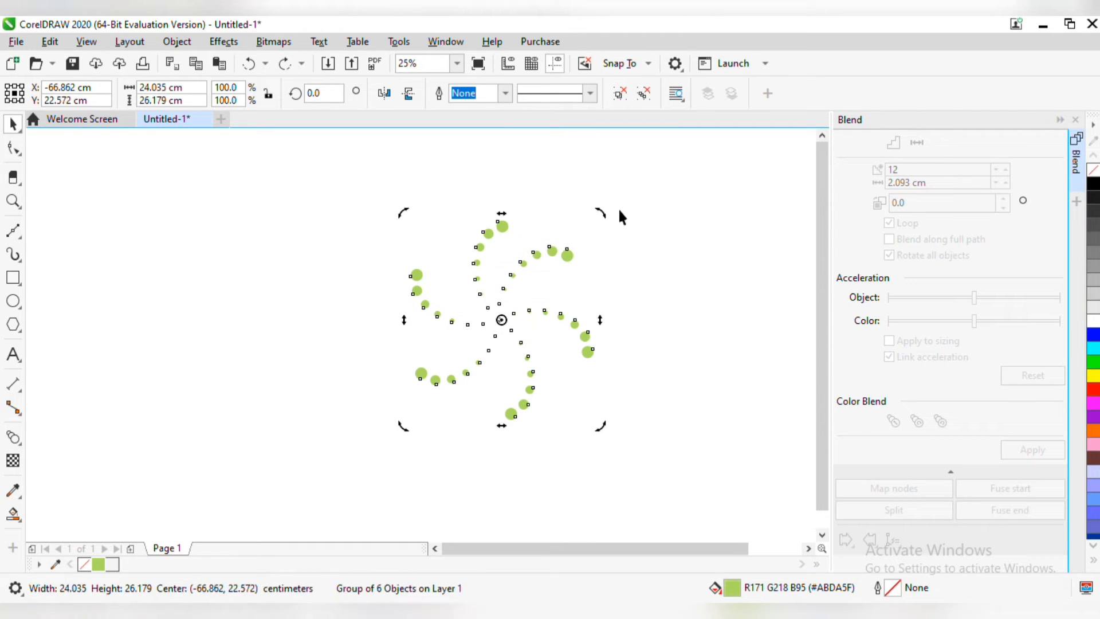
# Add a copy of the swirl scaled to 72.4% about its centre and rotated so its arms fall between the larger ones
pyautogui.moveTo(618, 209); pyautogui.dragTo(641, 263)
pyautogui.moveTo(609, 224); pyautogui.dragTo(586, 269)
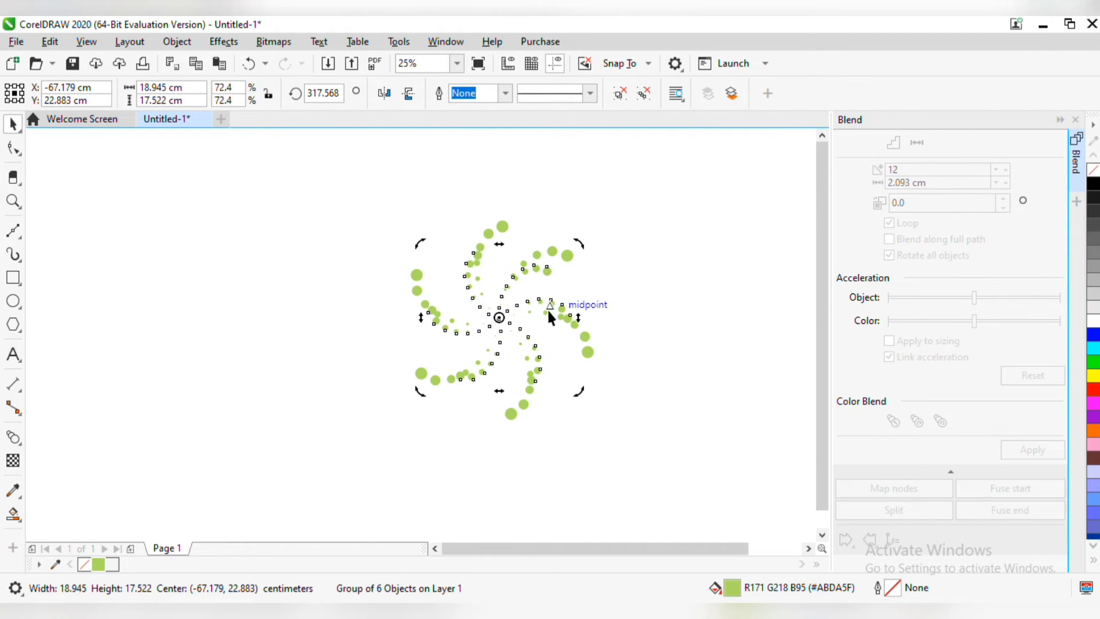
pyautogui.scroll(2, 544, 267)
pyautogui.moveTo(649, 248); pyautogui.dragTo(558, 183)
pyautogui.click(767, 304)
pyautogui.scroll(-2, 735, 328)
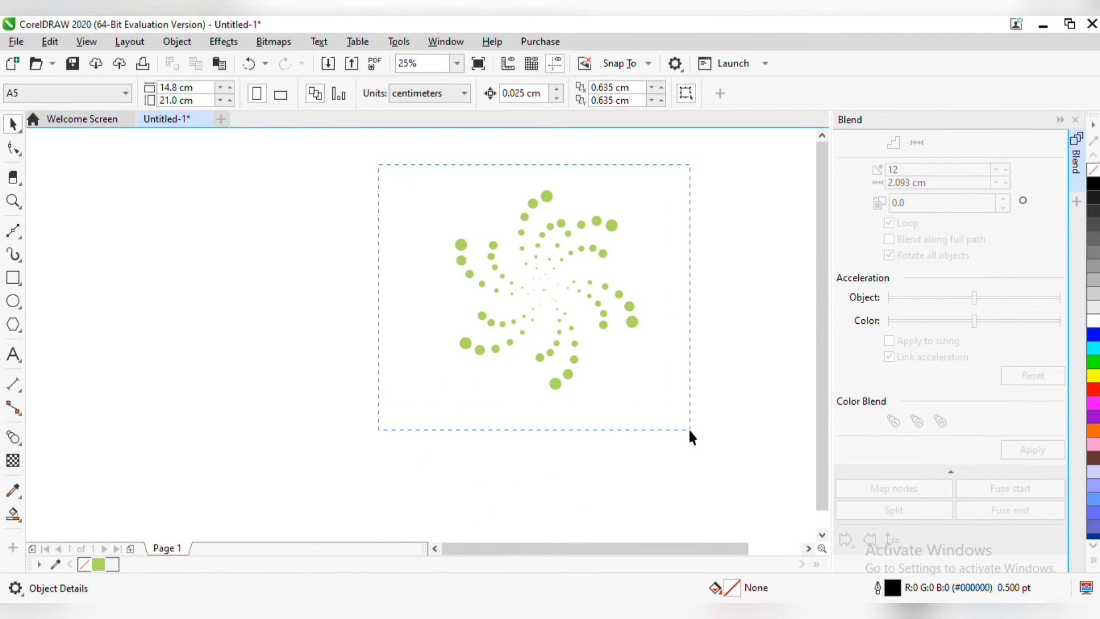
# Group the large and small swirls into one emblem and close the Blend docker
pyautogui.moveTo(688, 431); pyautogui.dragTo(690, 431)
pyautogui.hotkey('ctrl', 'g')
pyautogui.press('Escape')
pyautogui.click(1077, 120)
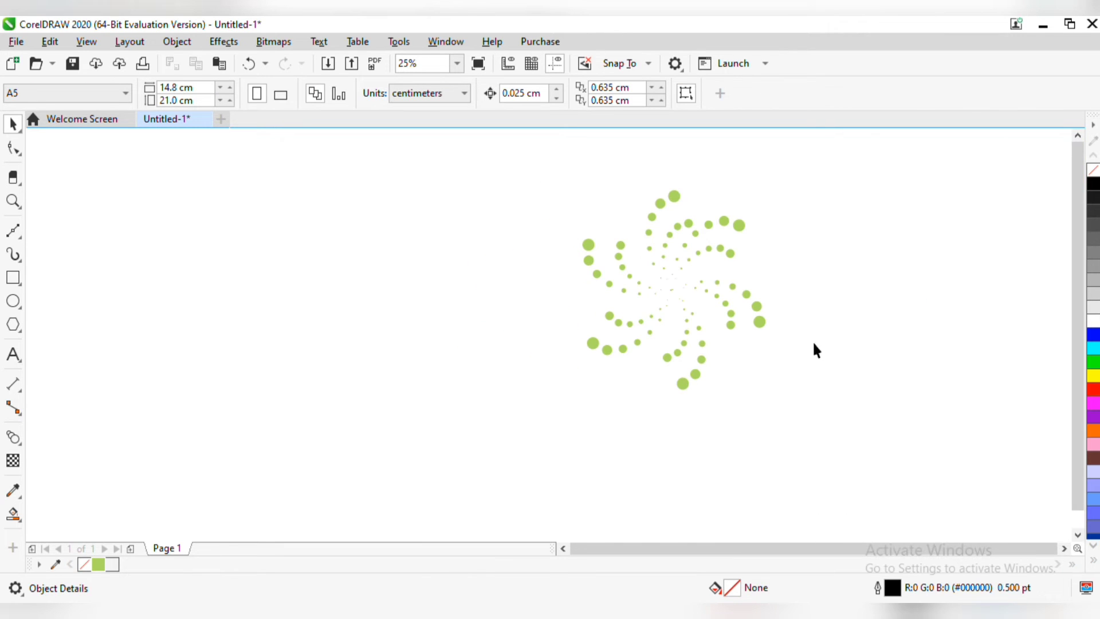
# Add the artistic text ENERGY in Arial at 400 pt over the lower part of the emblem
pyautogui.click(11, 353)
pyautogui.click(647, 416)
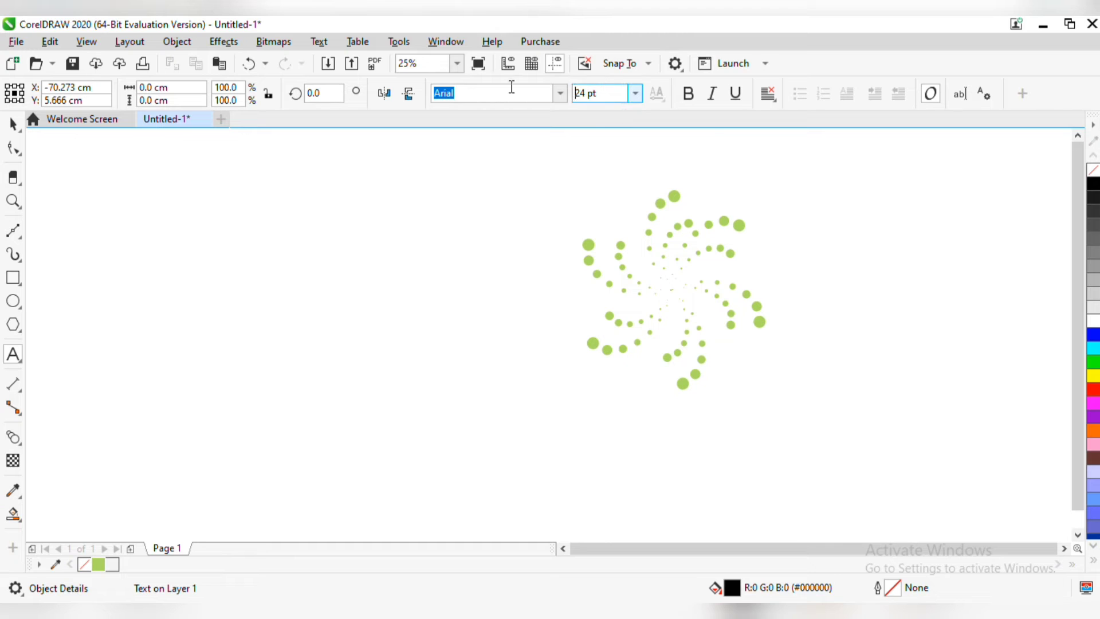
pyautogui.write('400')
pyautogui.press('Return')
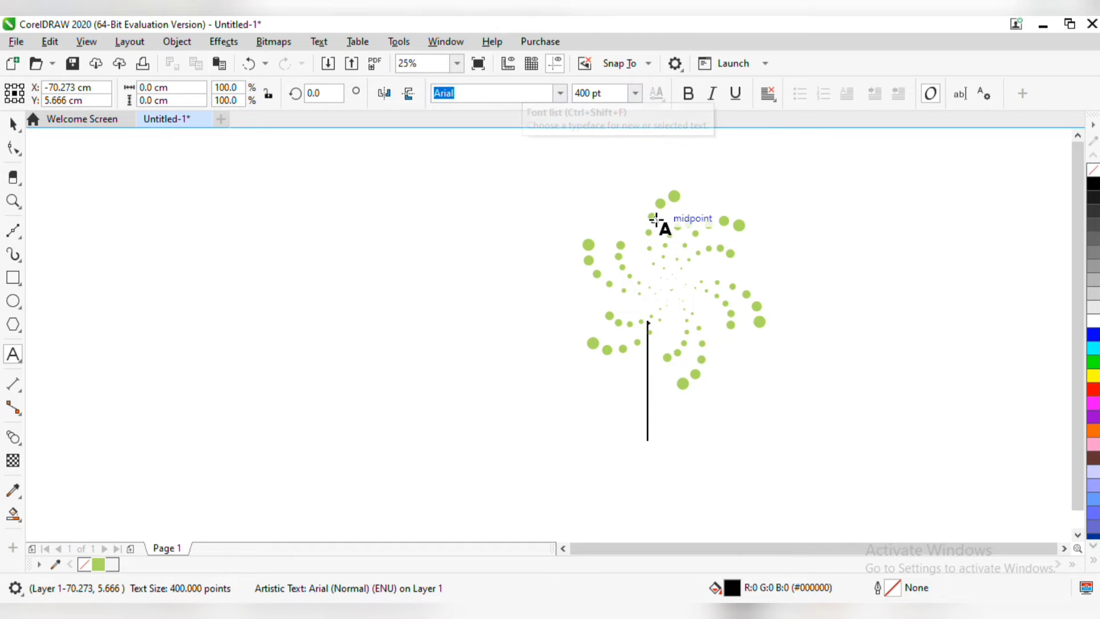
pyautogui.write('ENER')
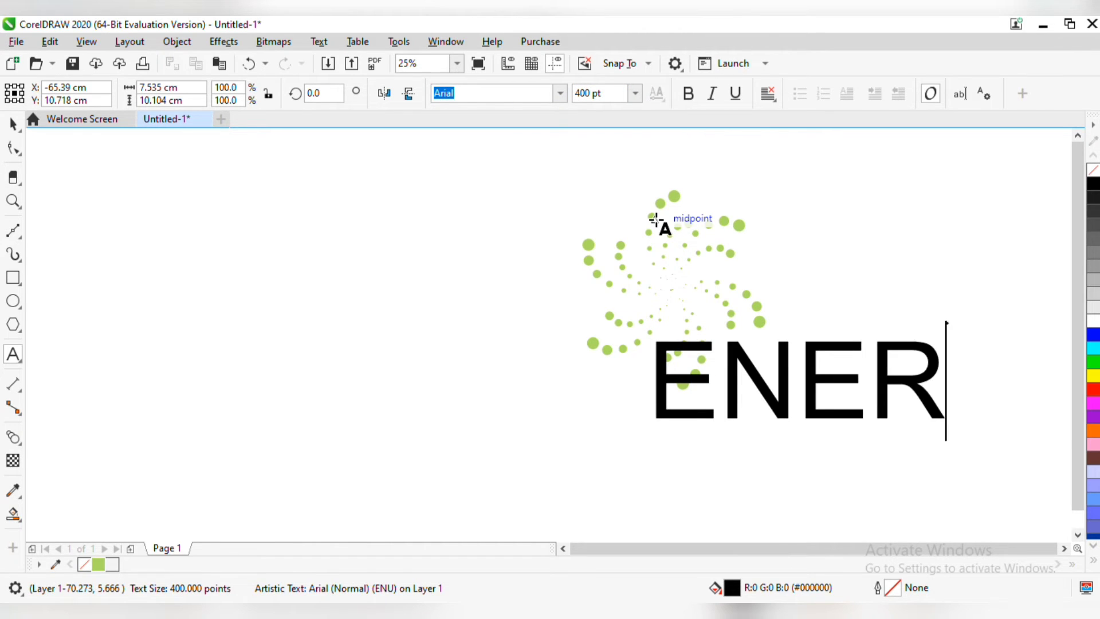
pyautogui.write('GY')
pyautogui.click(13, 123)
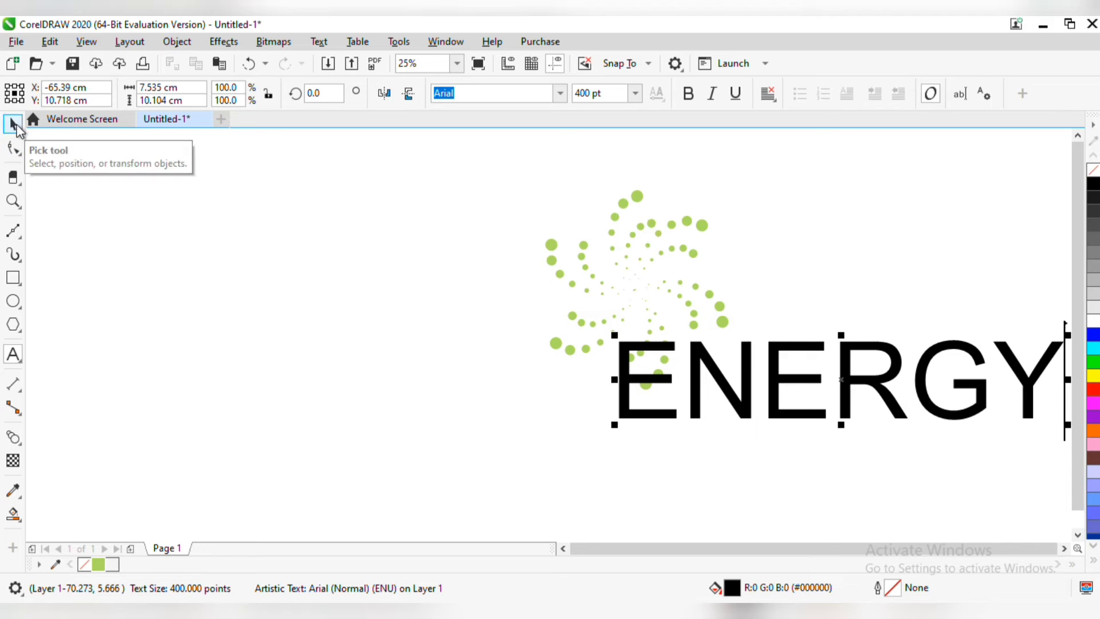
# Make the ENERGY text bold and scale it down to the emblem's width, about 164 pt
pyautogui.click(9, 126)
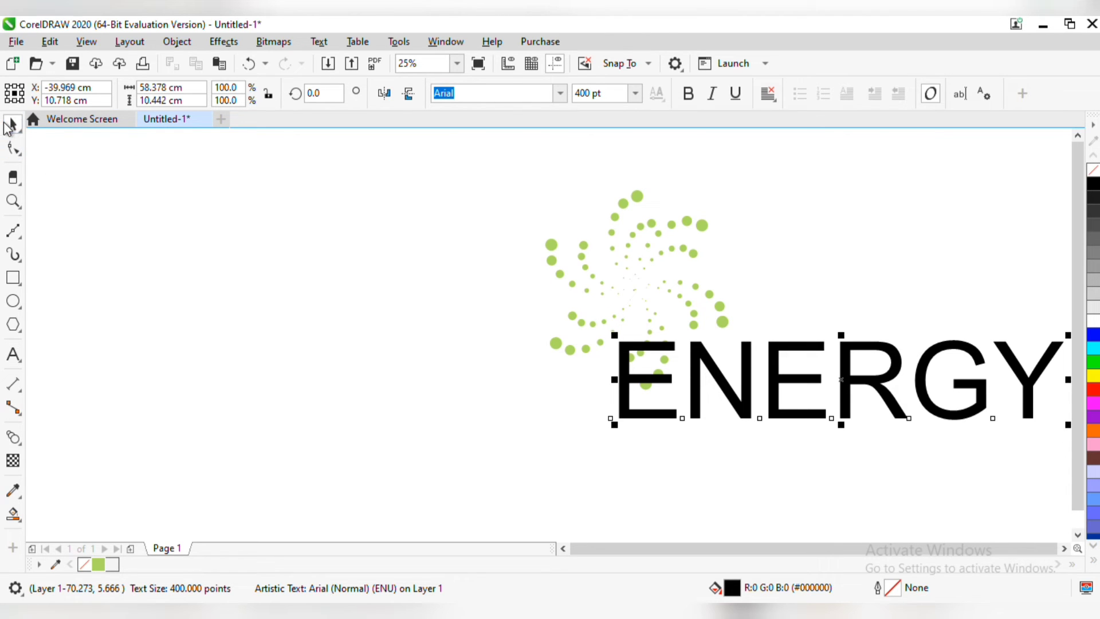
pyautogui.click(688, 92)
pyautogui.moveTo(1068, 335); pyautogui.dragTo(786, 344)
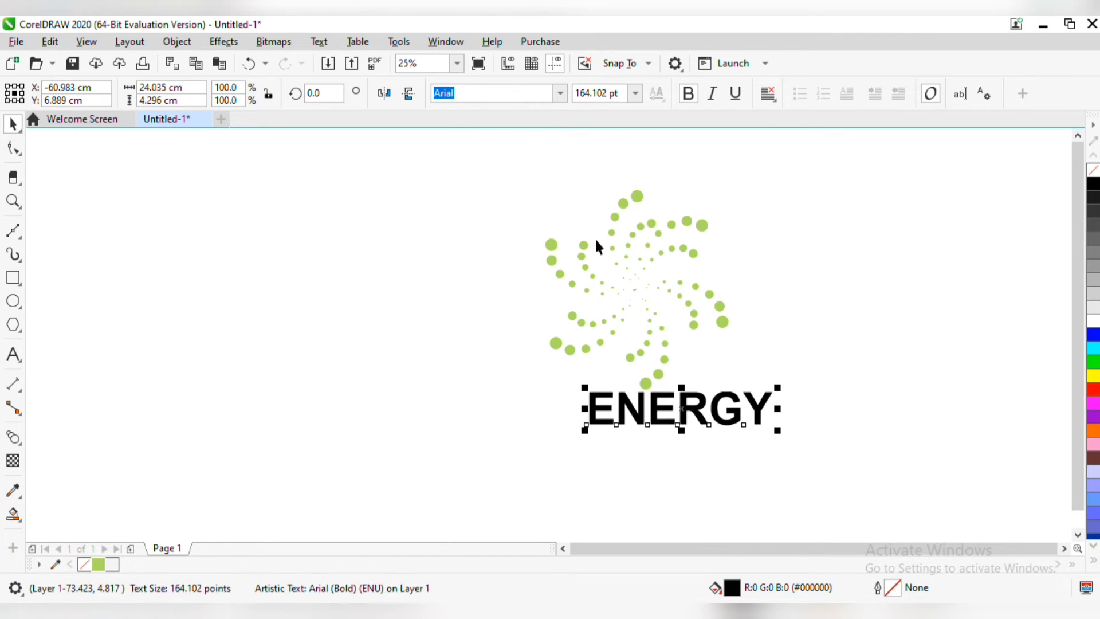
# Centre ENERGY horizontally on the emblem and move it down to leave a small gap beneath the dots
pyautogui.moveTo(451, 146); pyautogui.dragTo(832, 395)
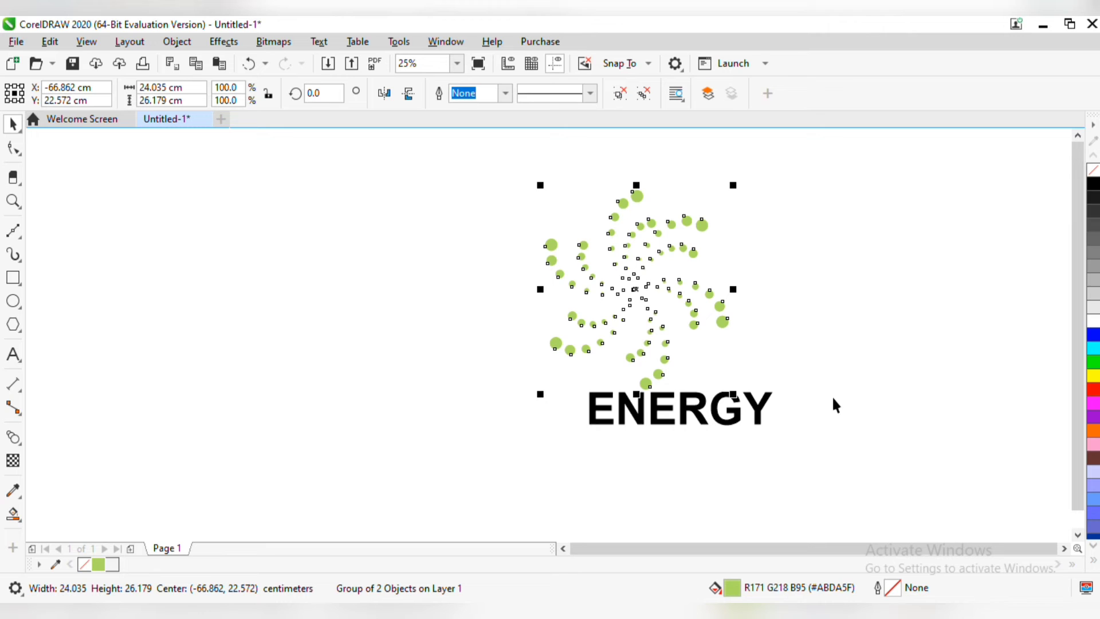
pyautogui.click(739, 422)
pyautogui.keyDown('shift'); pyautogui.click(667, 353); pyautogui.keyUp('shift')
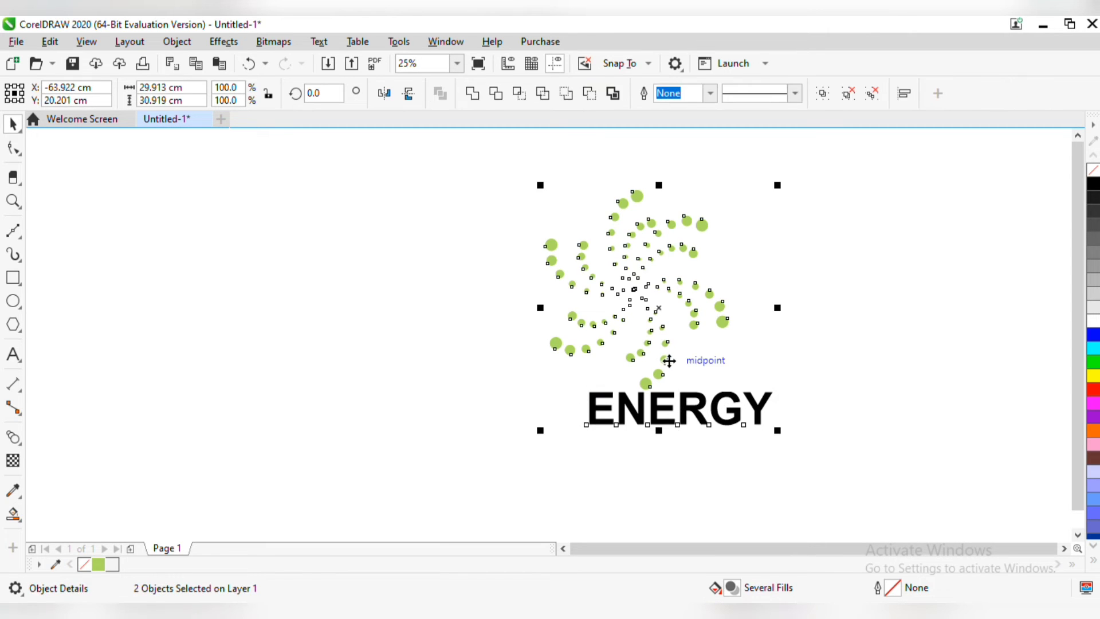
pyautogui.press('c')
pyautogui.click(759, 371)
pyautogui.moveTo(676, 408); pyautogui.dragTo(676, 430)
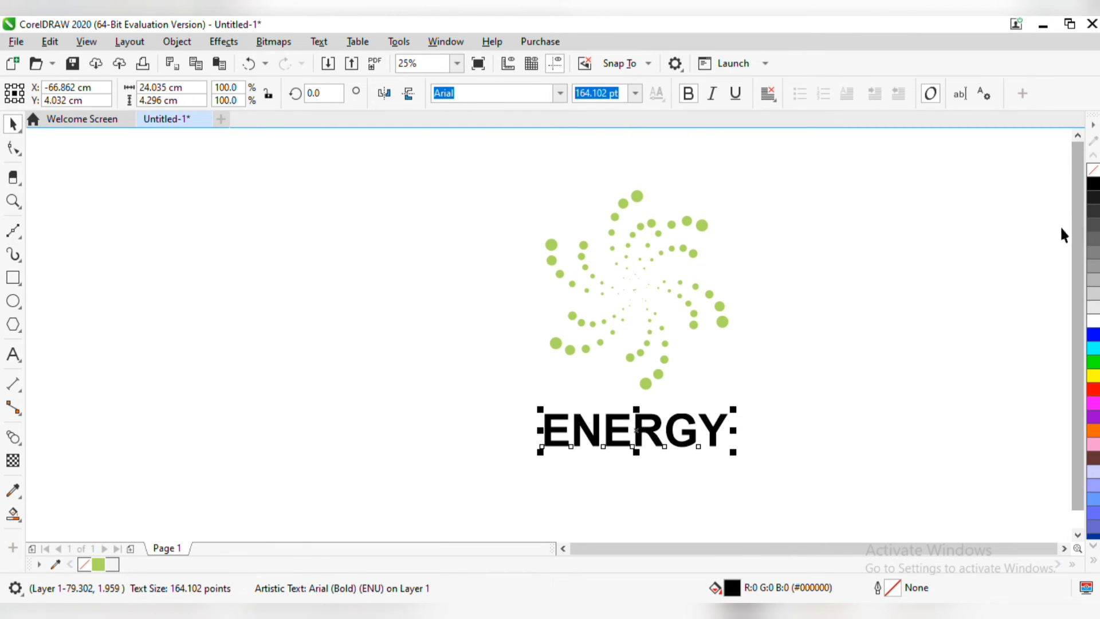
# Fill ENERGY with grey #B3B3B3 and place a copy directly below it, changing the copy's wording to LOGO
pyautogui.click(1094, 286)
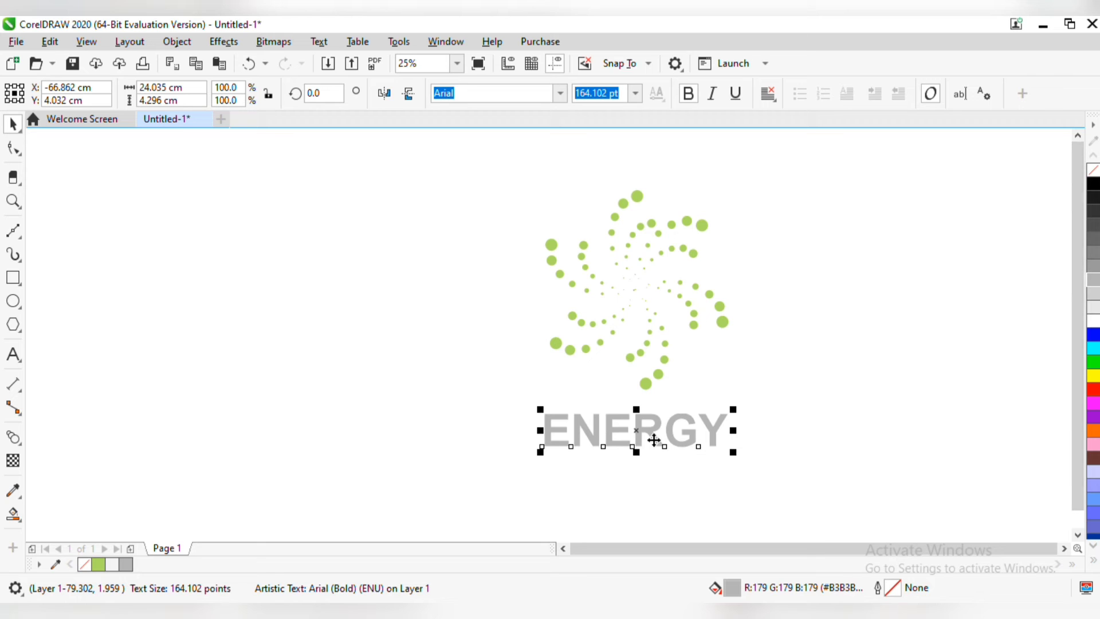
pyautogui.moveTo(632, 424); pyautogui.dragTo(644, 461)
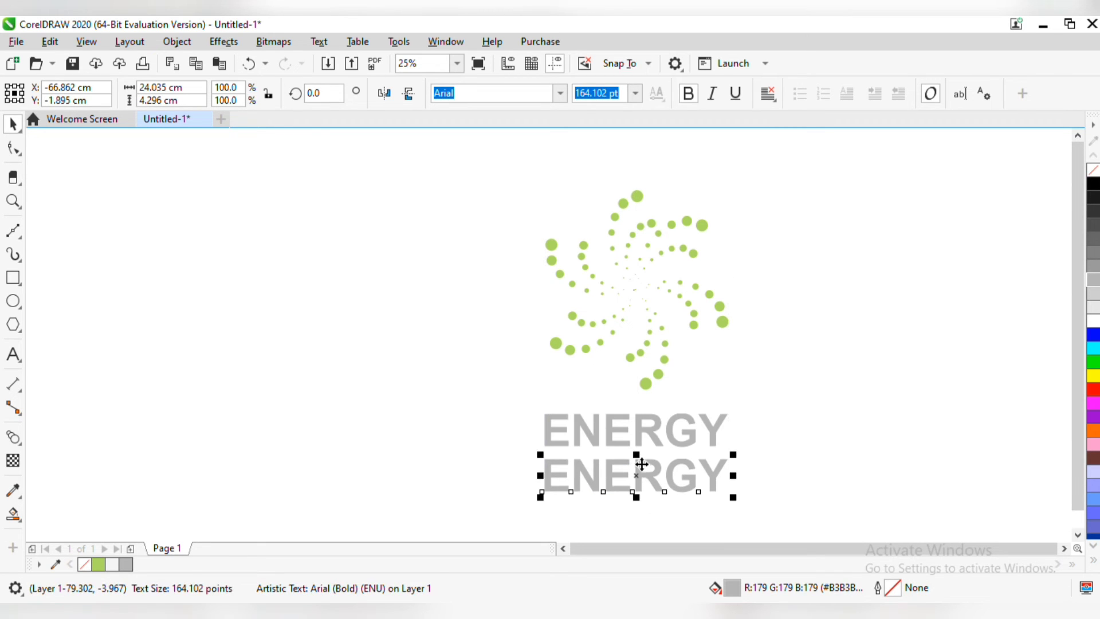
pyautogui.doubleClick(641, 464)
pyautogui.write('LOGO')
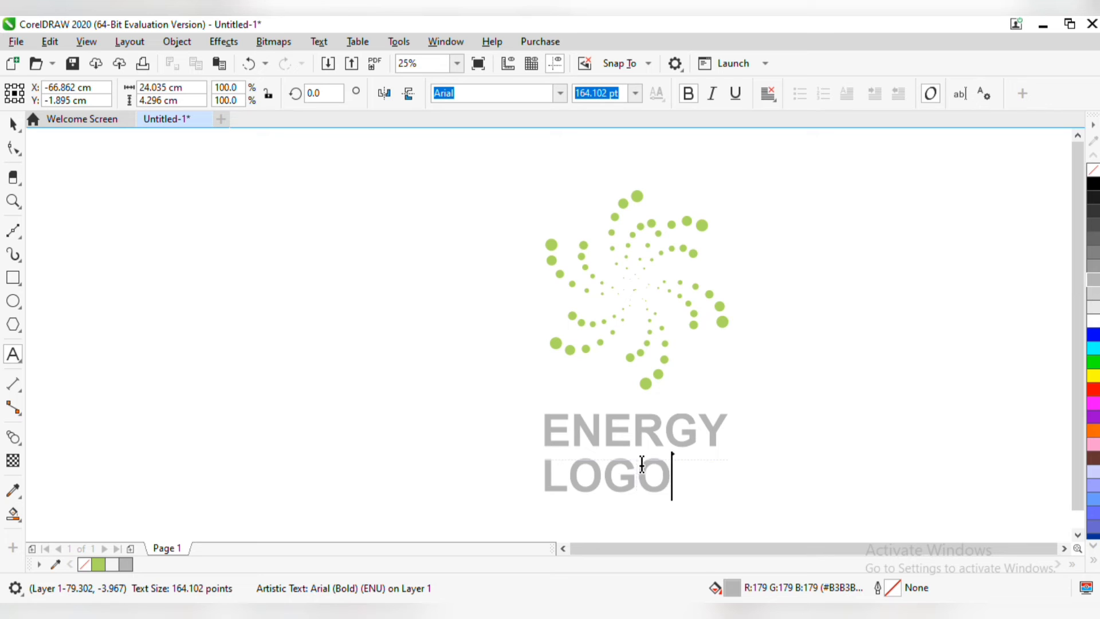
# Set LOGO to normal weight and increase its range kerning until the word is about 23.3 cm wide, nearly matching ENERGY
pyautogui.hotkey('ctrl', 'a')
pyautogui.click(687, 93)
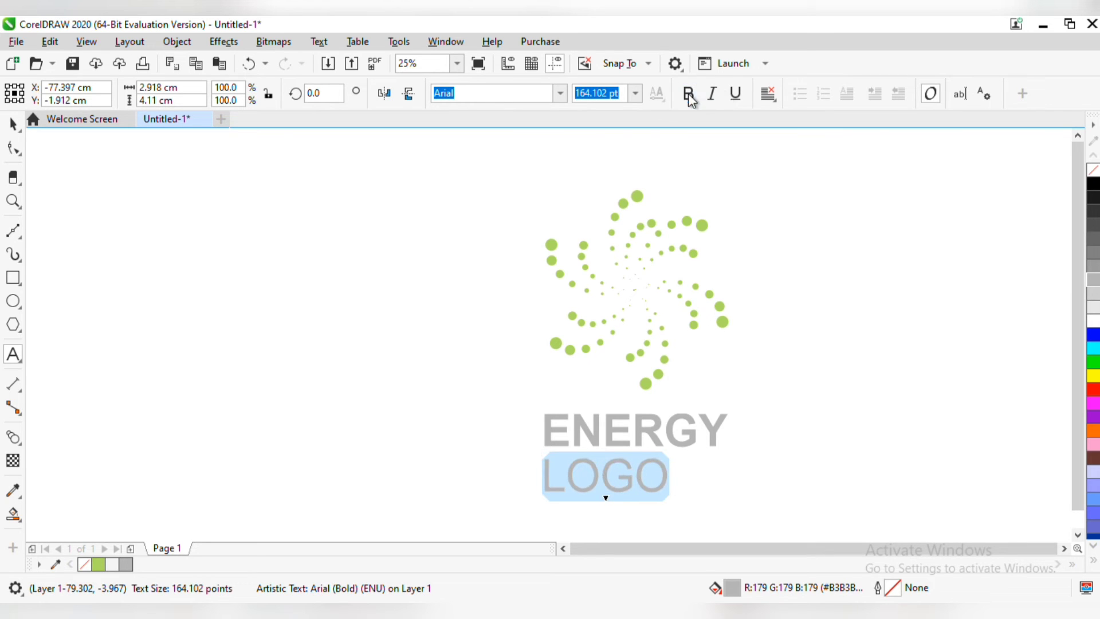
pyautogui.click(983, 93)
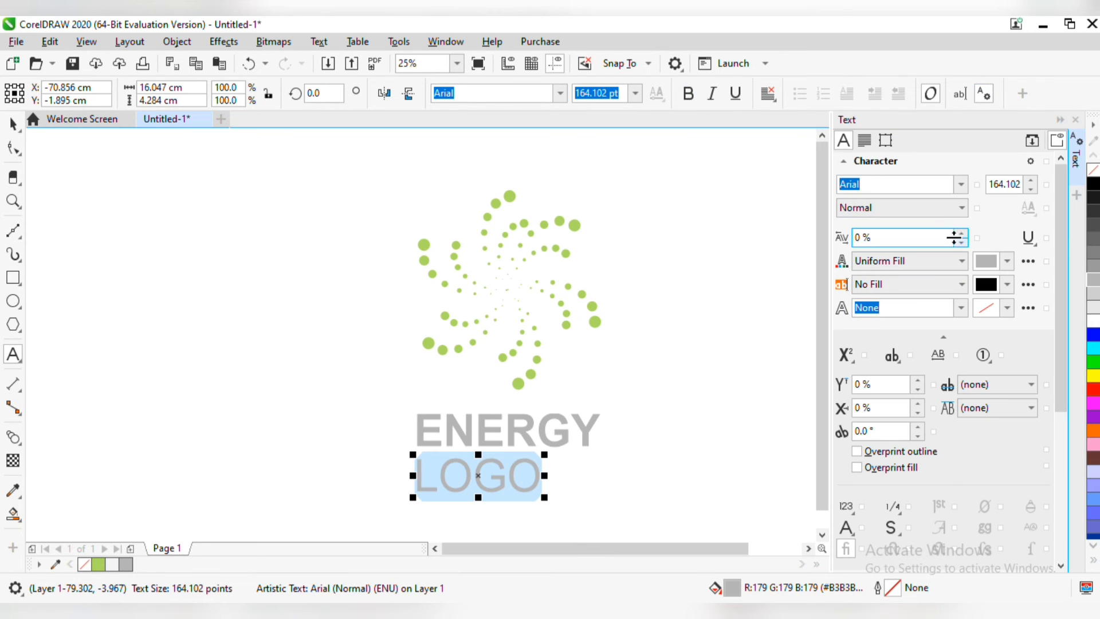
pyautogui.click(961, 232)
pyautogui.click(961, 232)
pyautogui.click(961, 232)
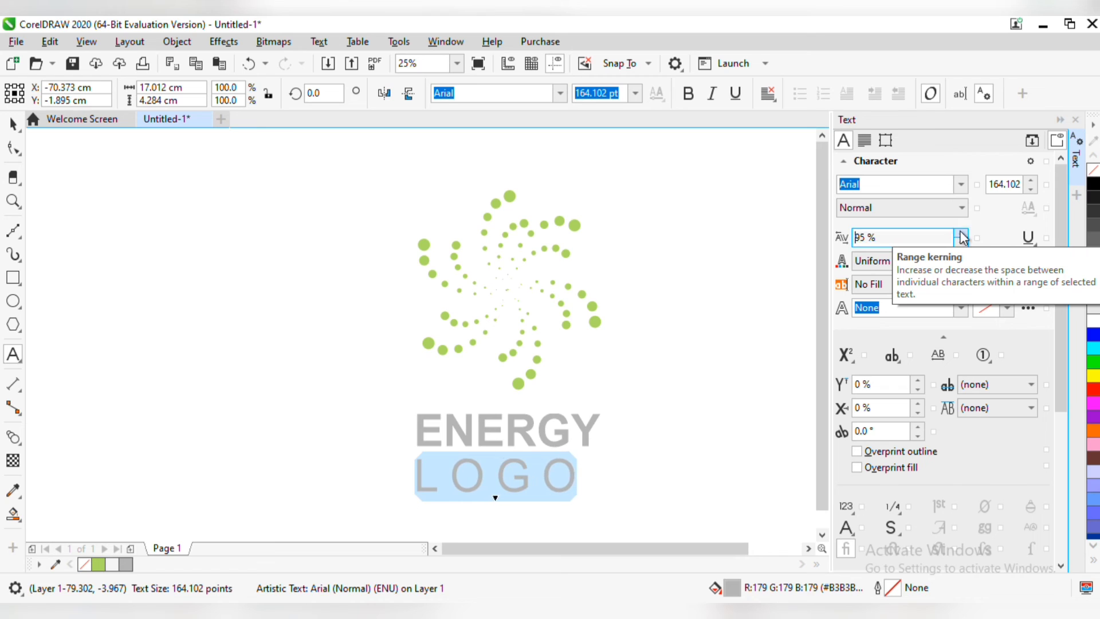
pyautogui.hotkey('ctrl', 'space')
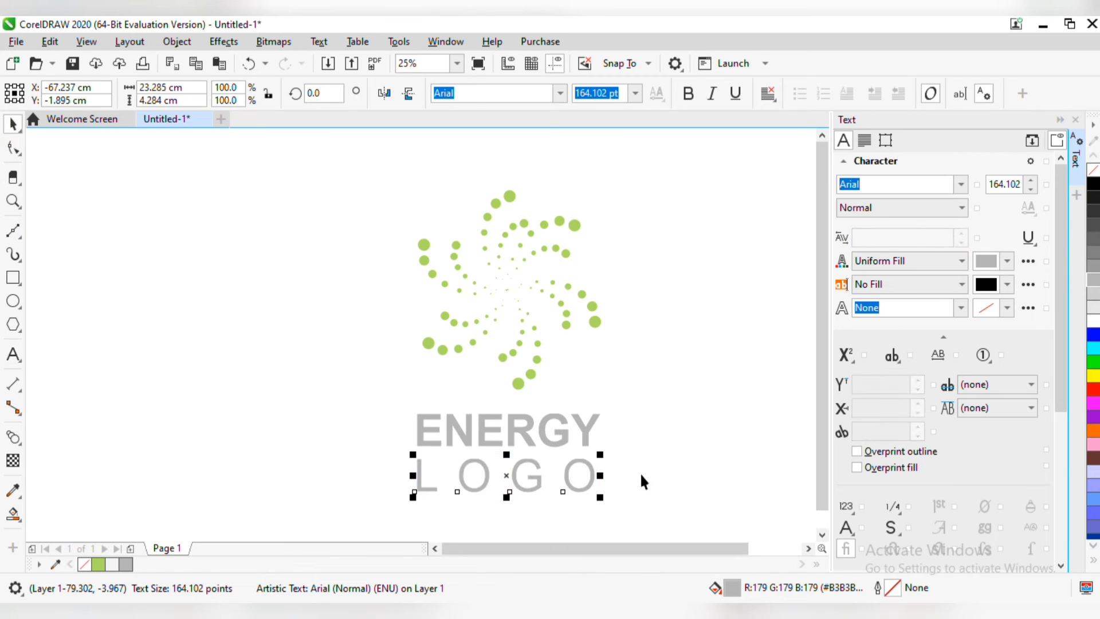
# Scale LOGO down proportionally to about 131.5 pt and move it up close beneath ENERGY
pyautogui.moveTo(604, 457); pyautogui.dragTo(565, 463)
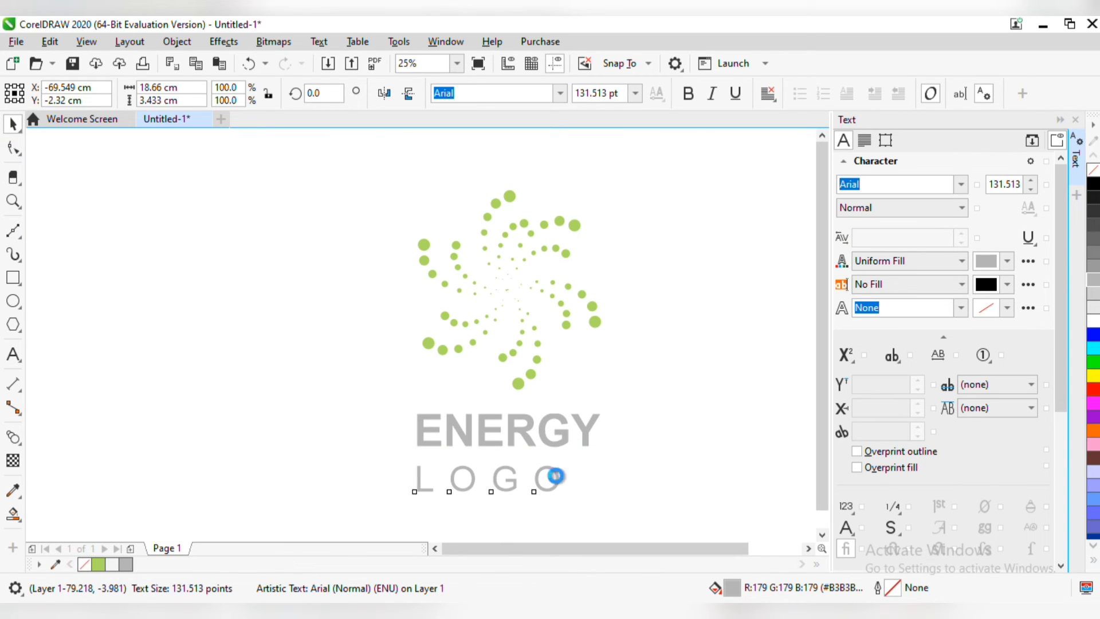
pyautogui.moveTo(520, 501); pyautogui.dragTo(523, 485)
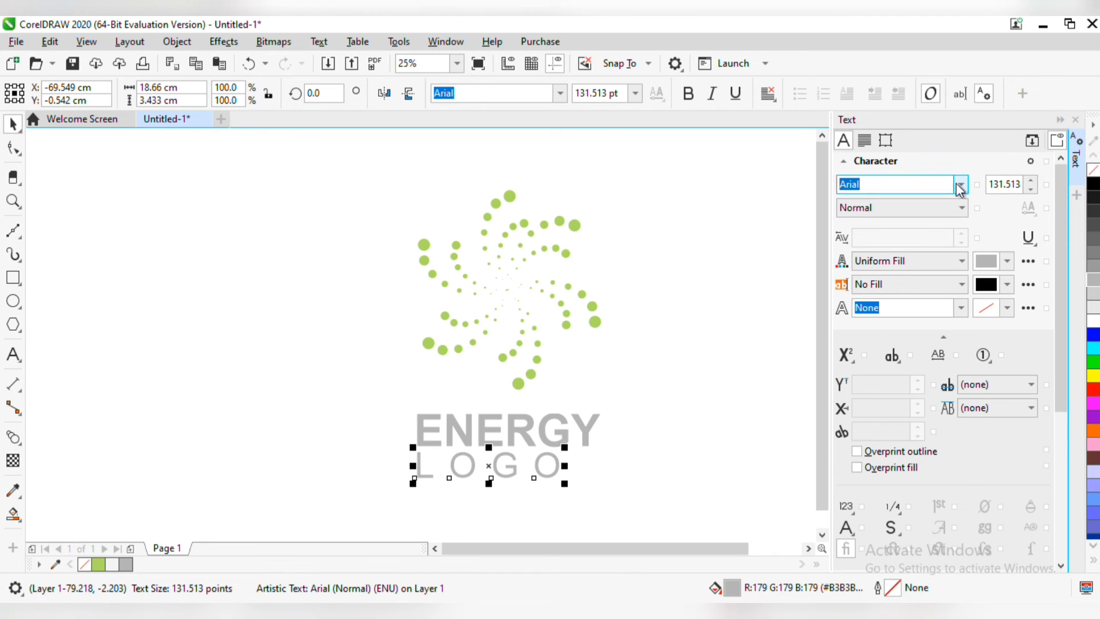
# Increase the range kerning of all the letters in LOGO until the word spans the width of ENERGY
pyautogui.doubleClick(492, 465)
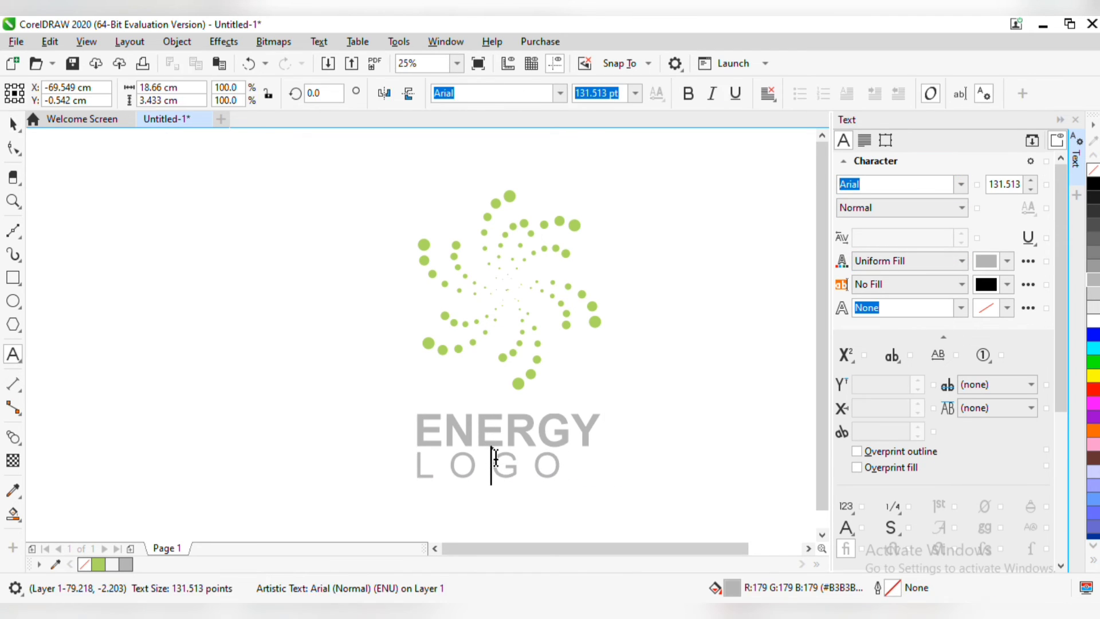
pyautogui.hotkey('ctrl', 'a')
pyautogui.moveTo(953, 237); pyautogui.dragTo(961, 234)
pyautogui.click(648, 398)
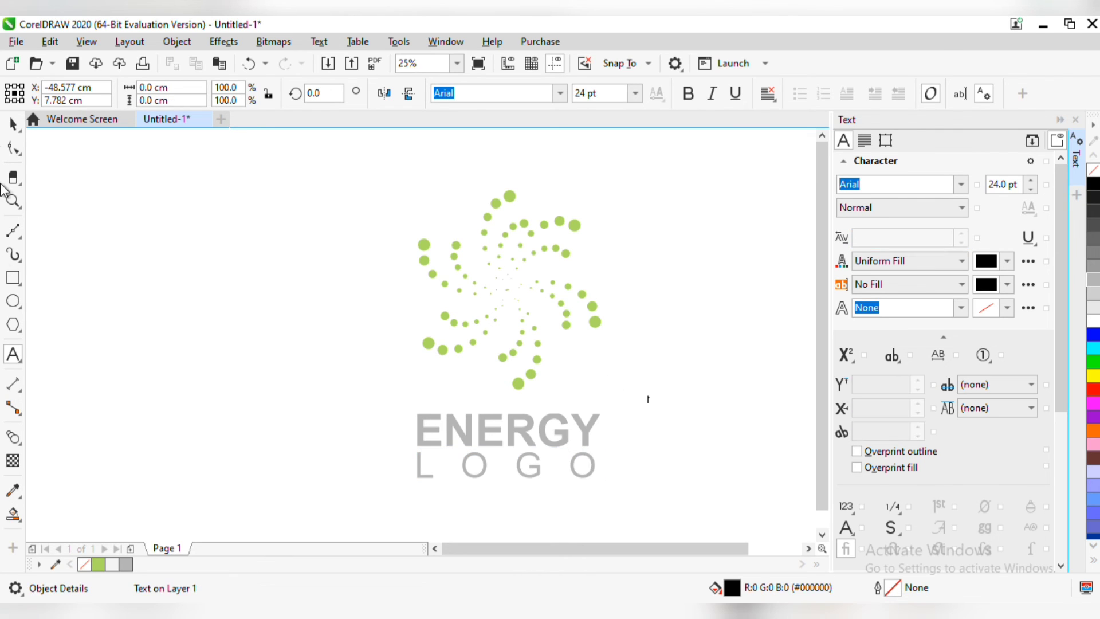
# Group the dotted emblem with the ENERGY and LOGO text and close the text properties
pyautogui.click(11, 131)
pyautogui.moveTo(316, 172); pyautogui.dragTo(633, 466)
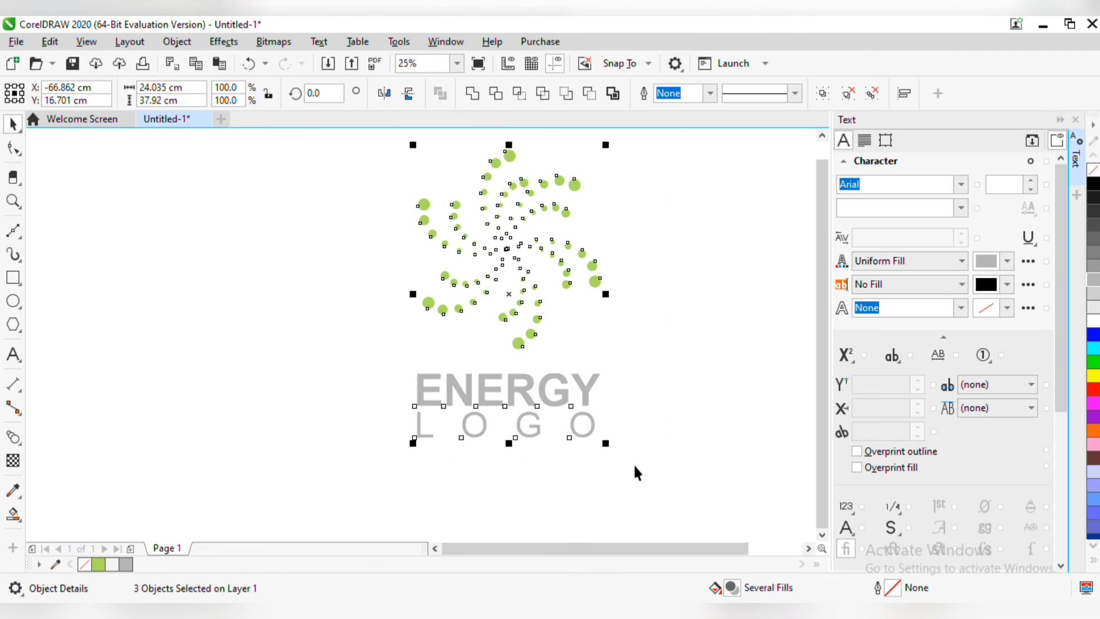
pyautogui.hotkey('ctrl', 'g')
pyautogui.scroll(-2, 669, 406)
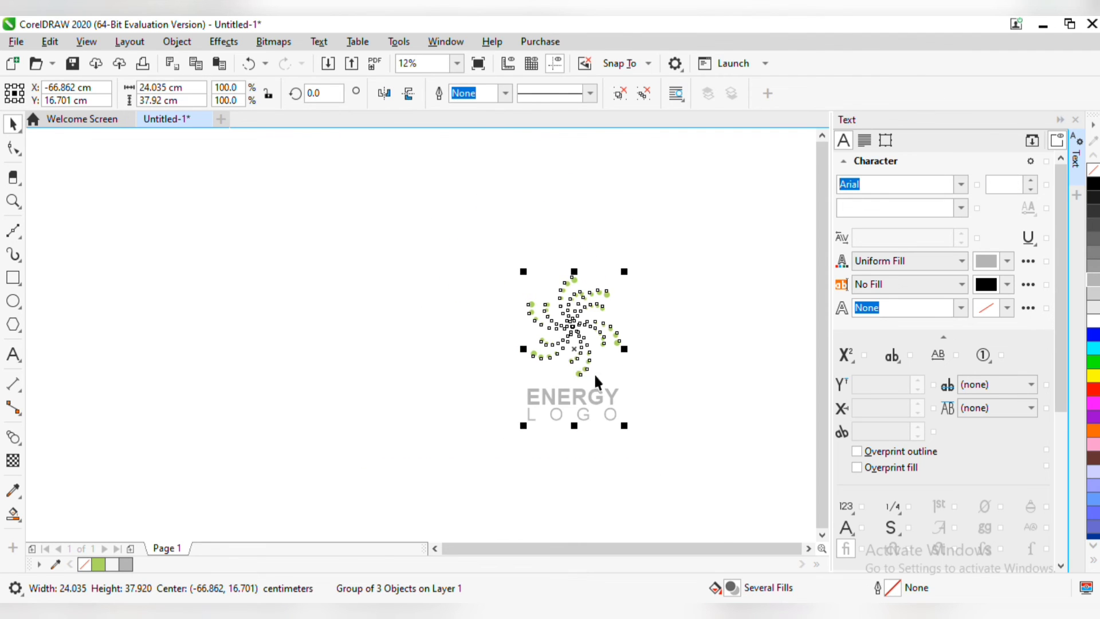
pyautogui.click(1074, 121)
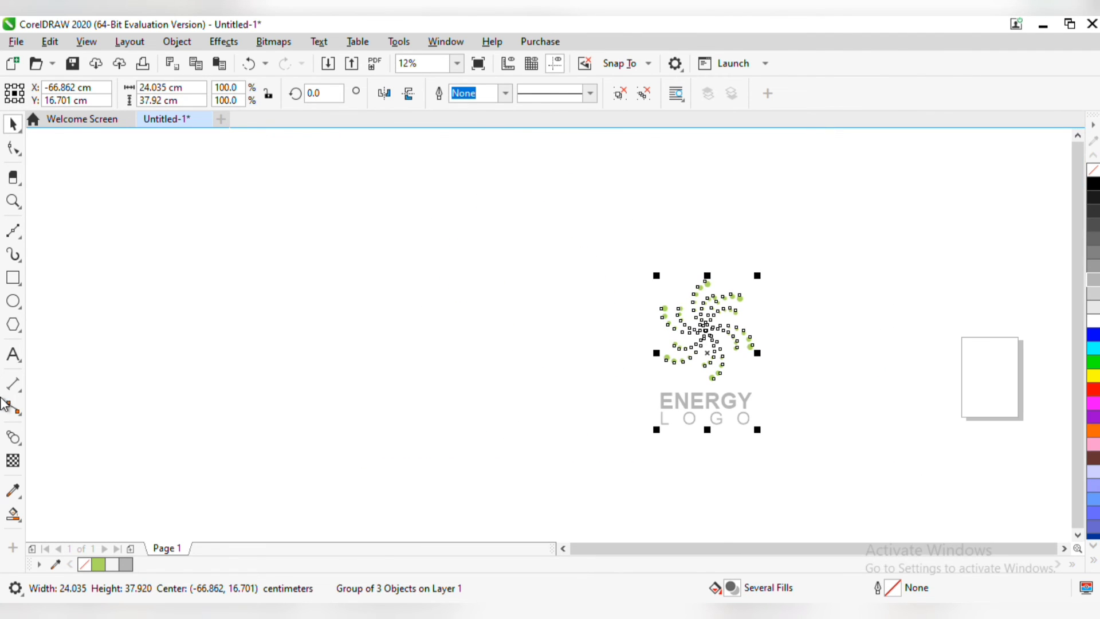
# Draw a background rectangle about 88 × 68.5 cm around the logo, filled with #F2F2F2 and without outline, and send it behind the logo
pyautogui.click(13, 277)
pyautogui.moveTo(530, 200)
pyautogui.mouseDown()
pyautogui.moveTo(911, 493)
pyautogui.moveTo(871, 467)
pyautogui.mouseUp()
pyautogui.click(112, 564)
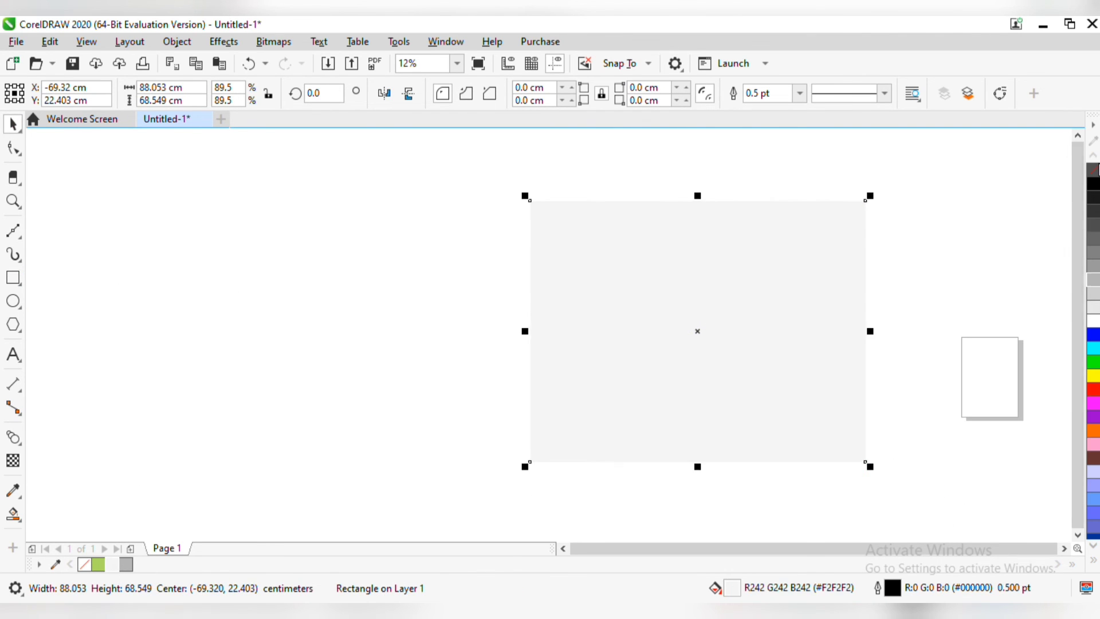
pyautogui.rightClick(1095, 170)
pyautogui.hotkey('shift', 'pagedown')
# Centre the logo group horizontally and vertically on the light grey background rectangle
pyautogui.press('F3')
pyautogui.moveTo(467, 282); pyautogui.dragTo(710, 421)
pyautogui.keyDown('shift'); pyautogui.click(634, 280); pyautogui.keyUp('shift')
pyautogui.press('c')
pyautogui.press('e')
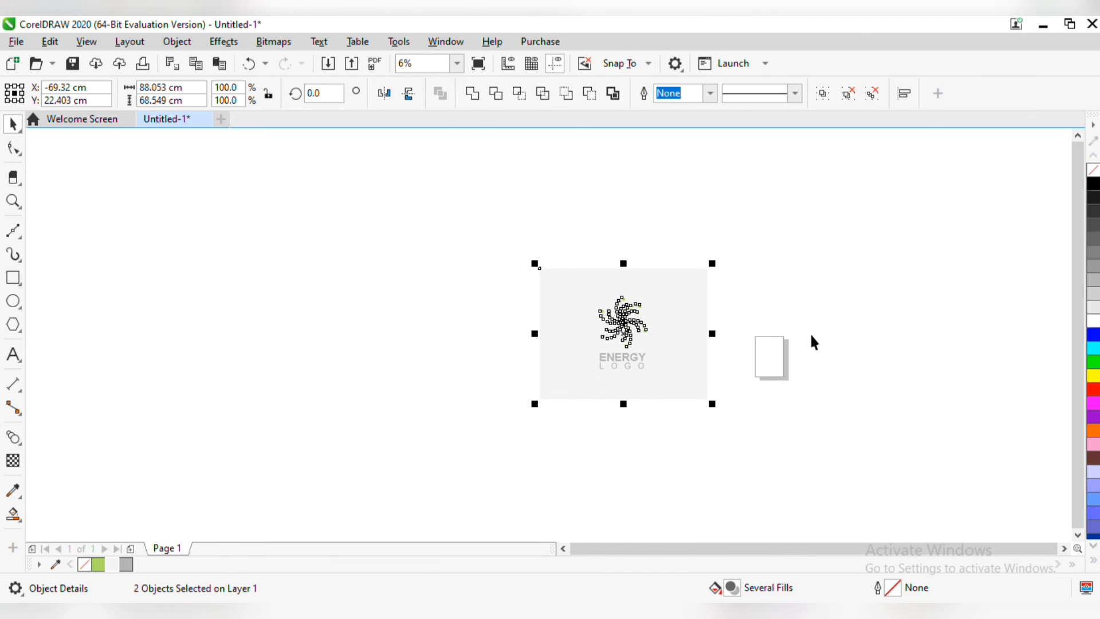
# Deselect everything and examine the finished logo on its background in a full-screen preview
pyautogui.hotkey('shift', 'F2')
pyautogui.press('Escape')
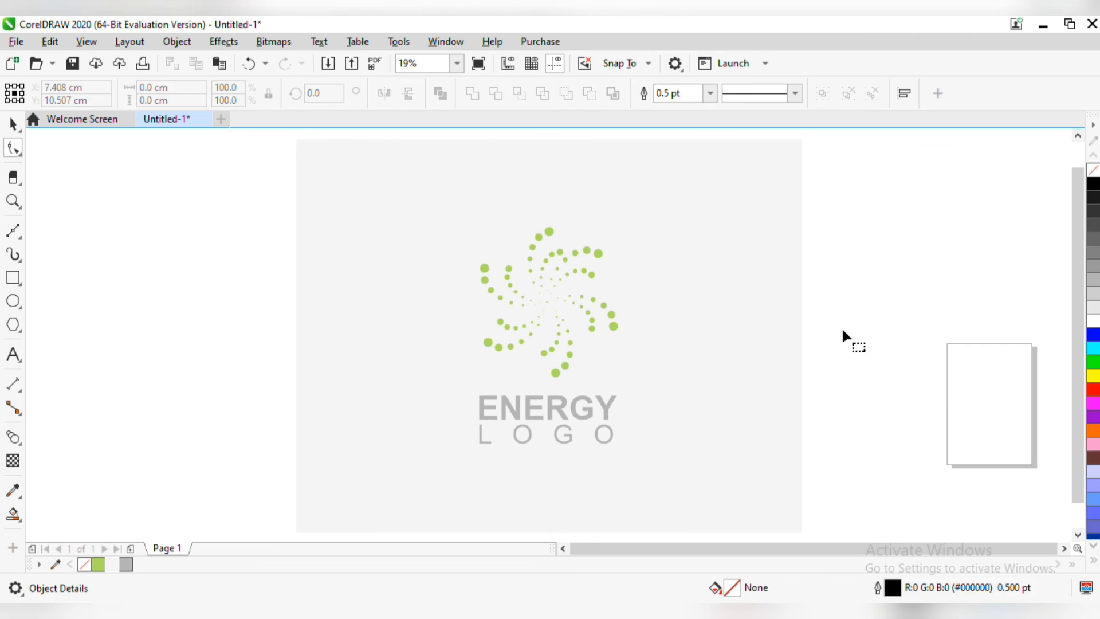
pyautogui.press('F9')
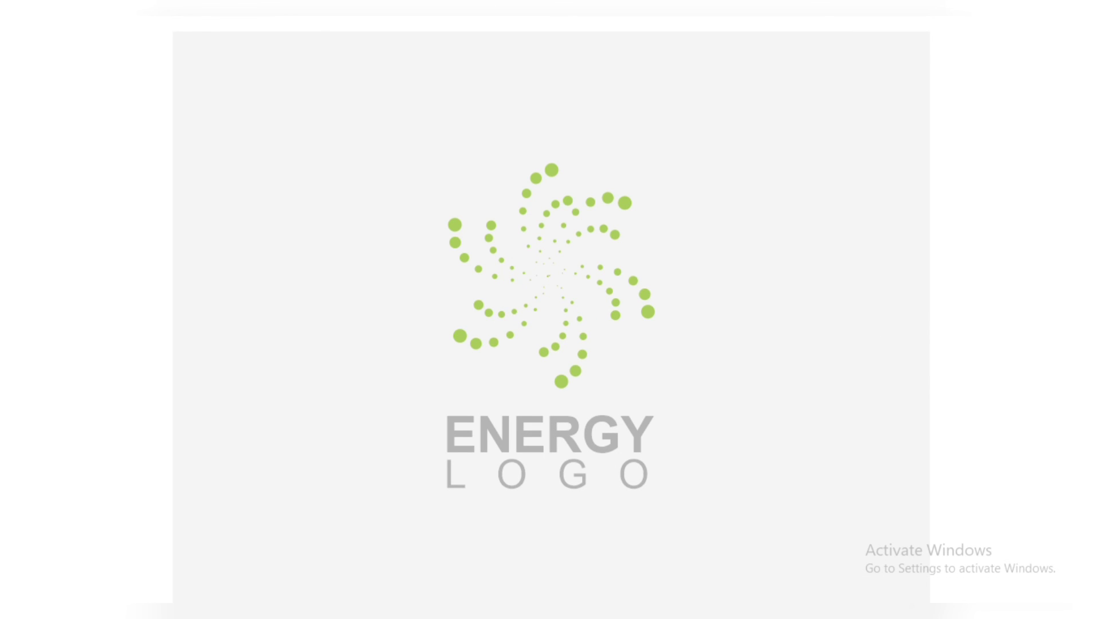
pyautogui.press('Escape')
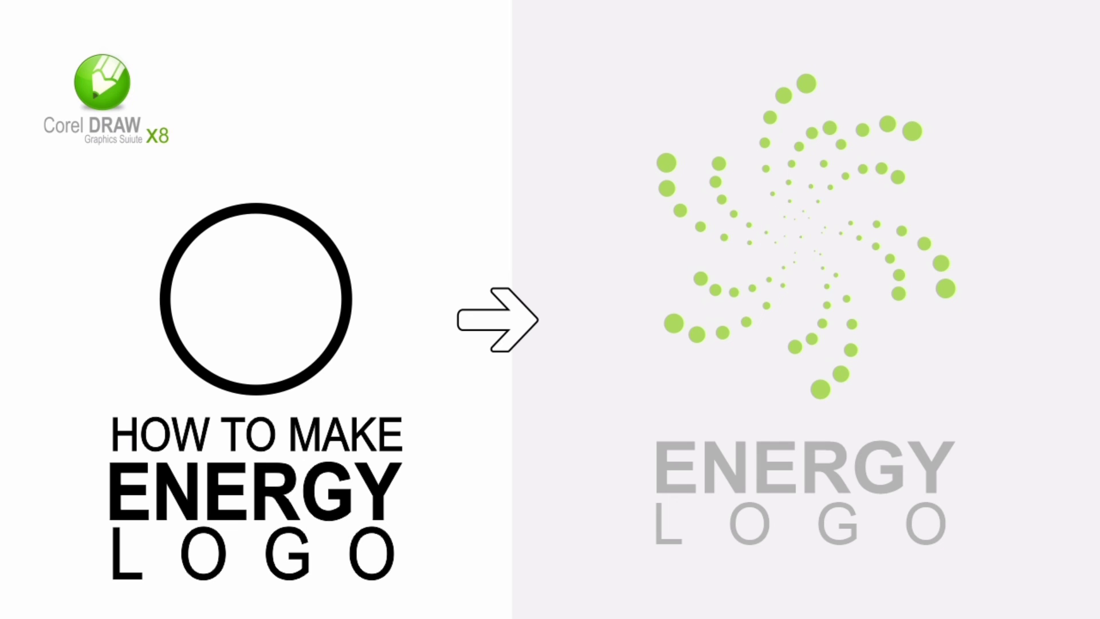